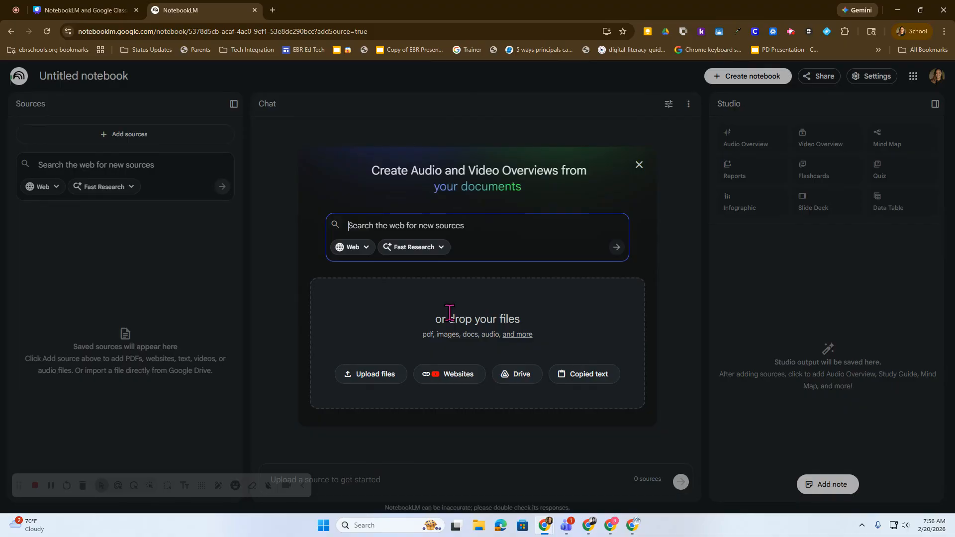
Step: Upload the Boston Tea Party PDF and orig_299891_342.jpg, and add the libcom.org Black Panther, YouTube and loc.gov civil-rights-act links as sources
click(382, 376)
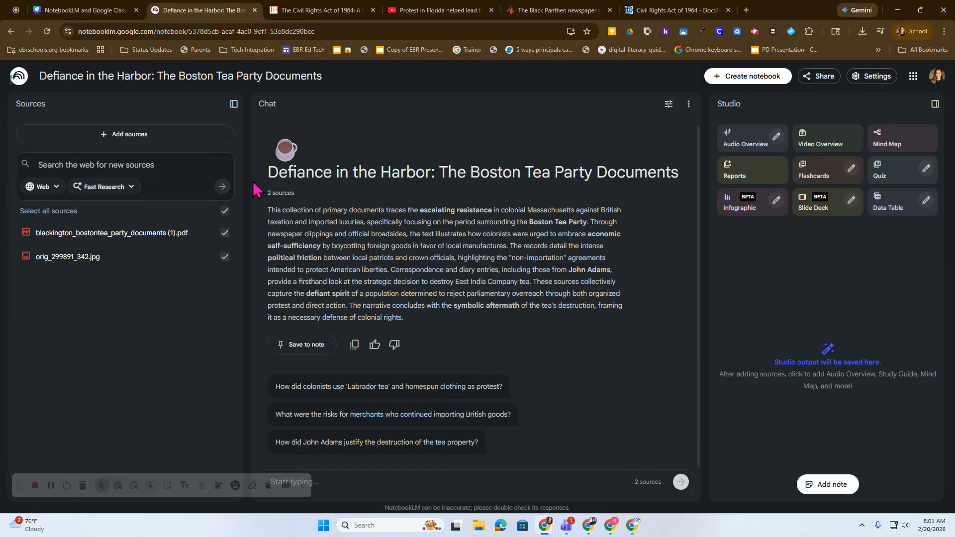
click(105, 139)
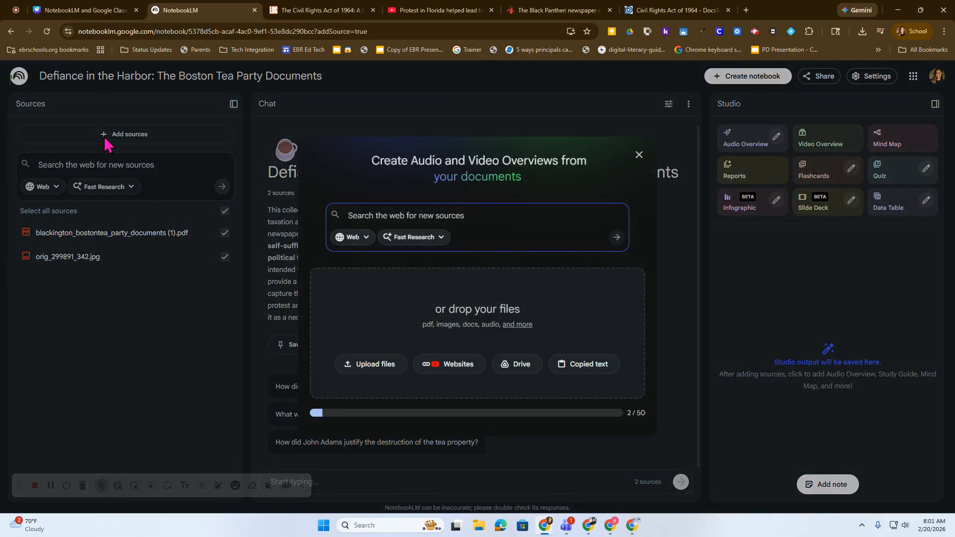
text(https://libcom.org/article/black-panther-newspaper-black-panther-party, https://www.youtube.com/watch?v=PwF8vg2dwyg,)
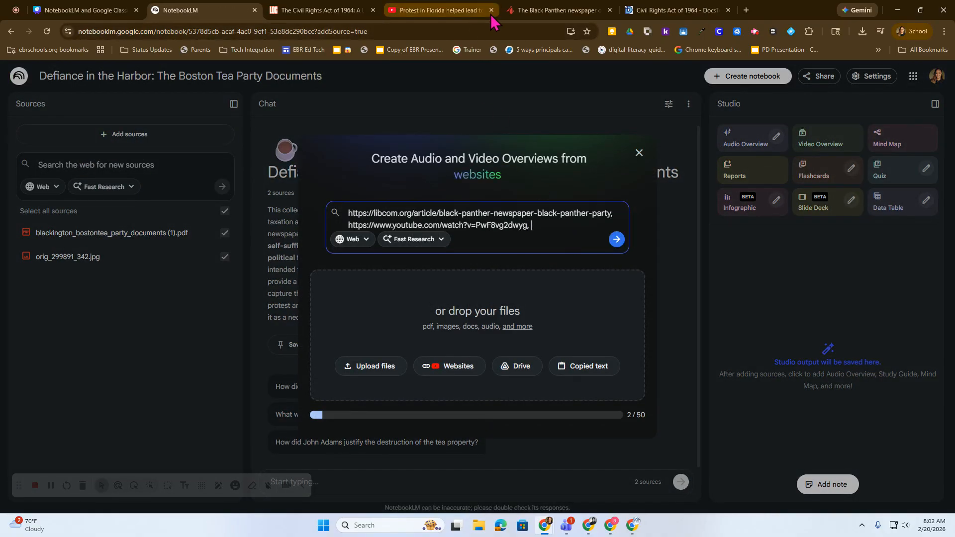
click(544, 10)
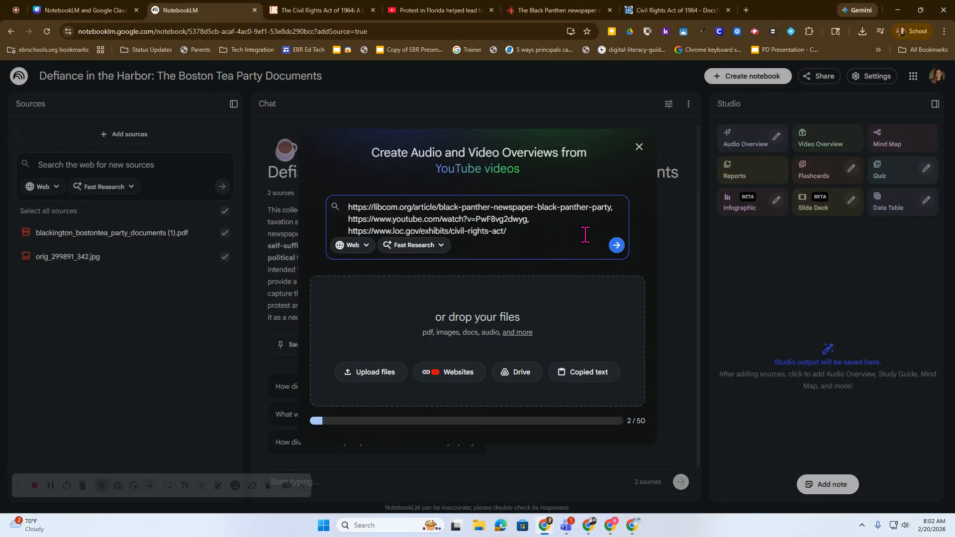
click(616, 245)
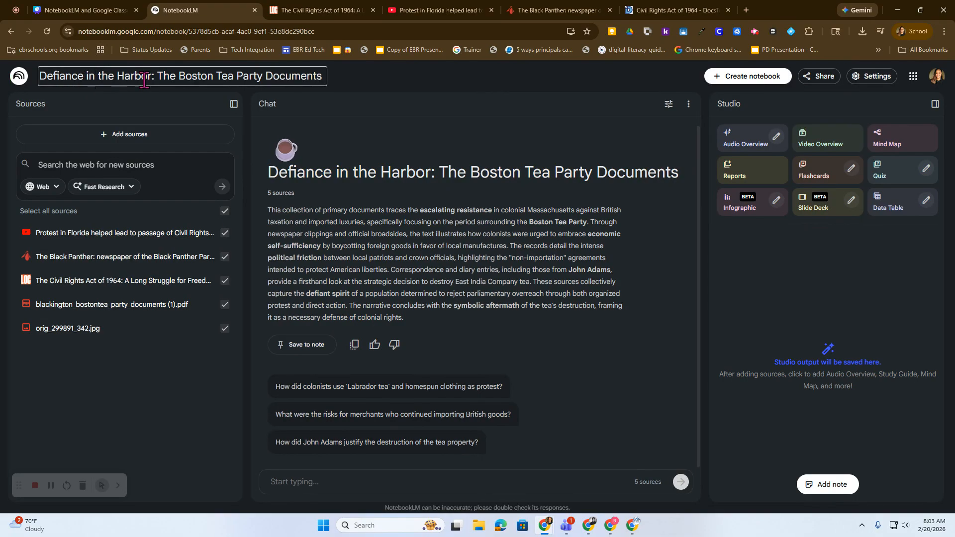
Step: Ask the chat the suggested question about how colonists used 'Labrador tea' and homespun clothing as protest
click(103, 80)
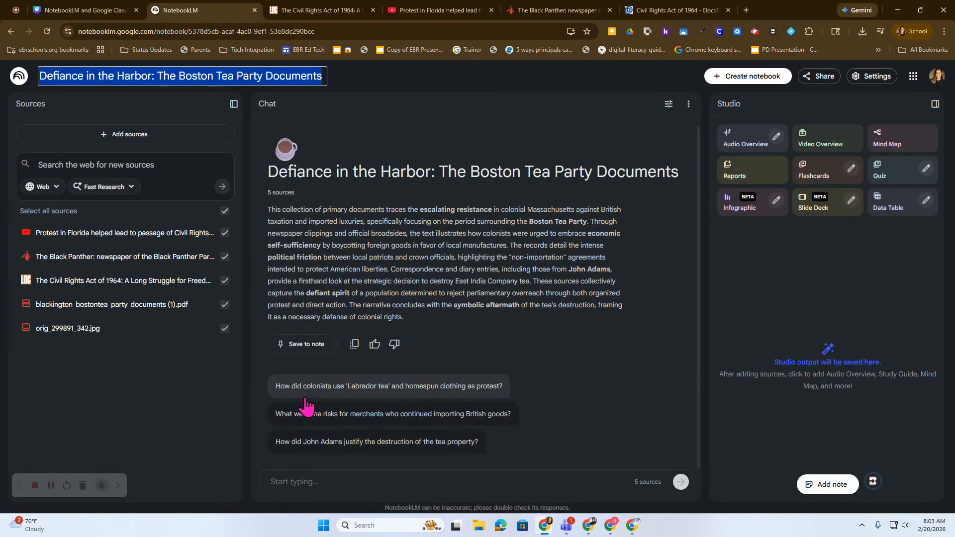
click(301, 481)
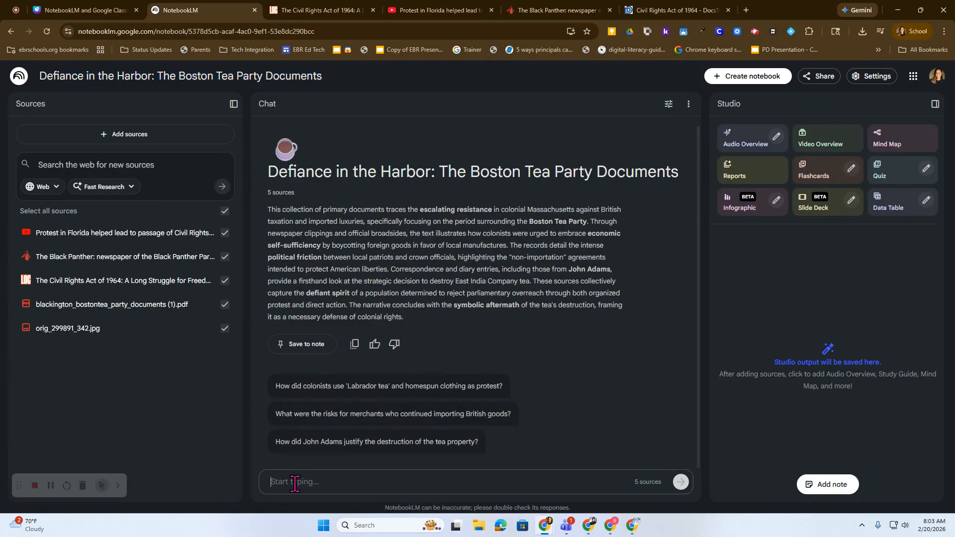
click(339, 386)
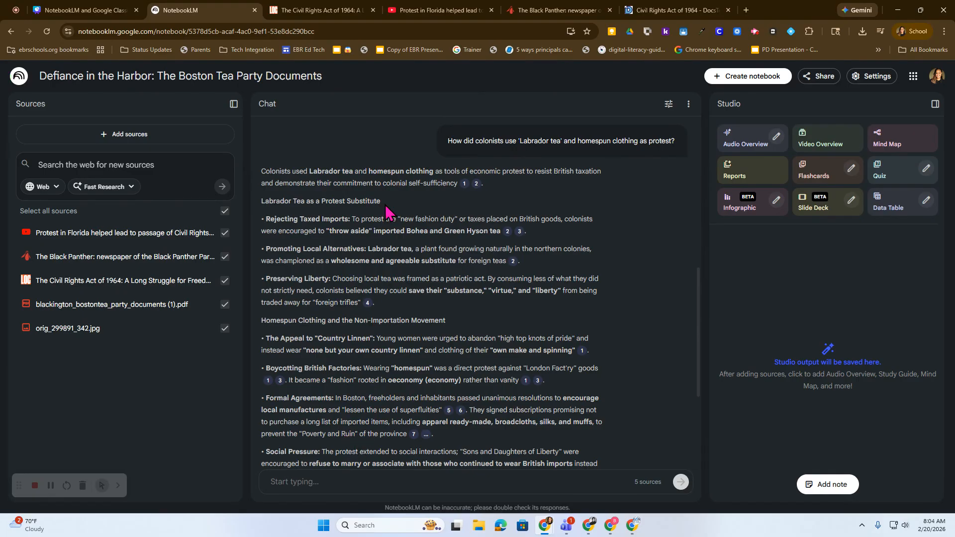
Step: Review the chat answer and its cited source passages, and save the answer to a note
mouse_move(465, 188)
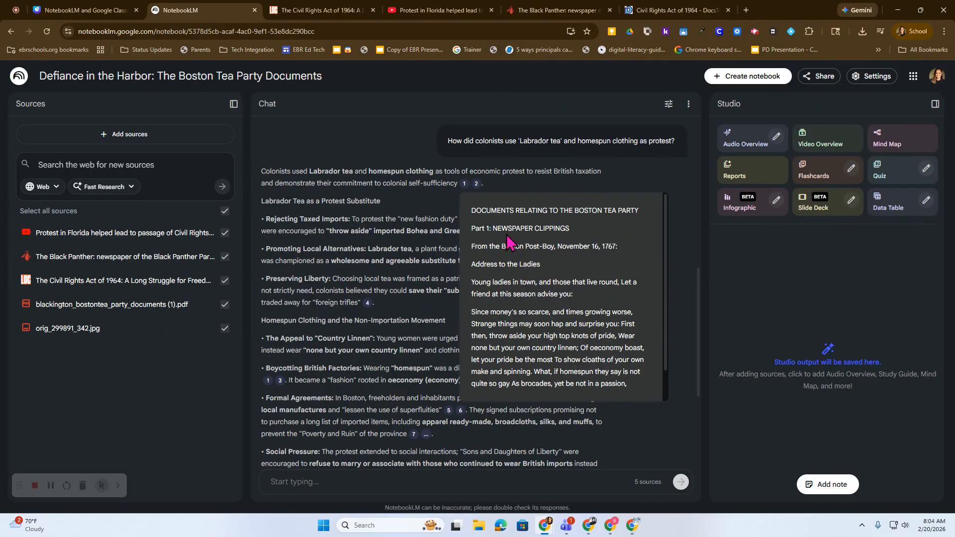
scroll(509, 272, down, 1)
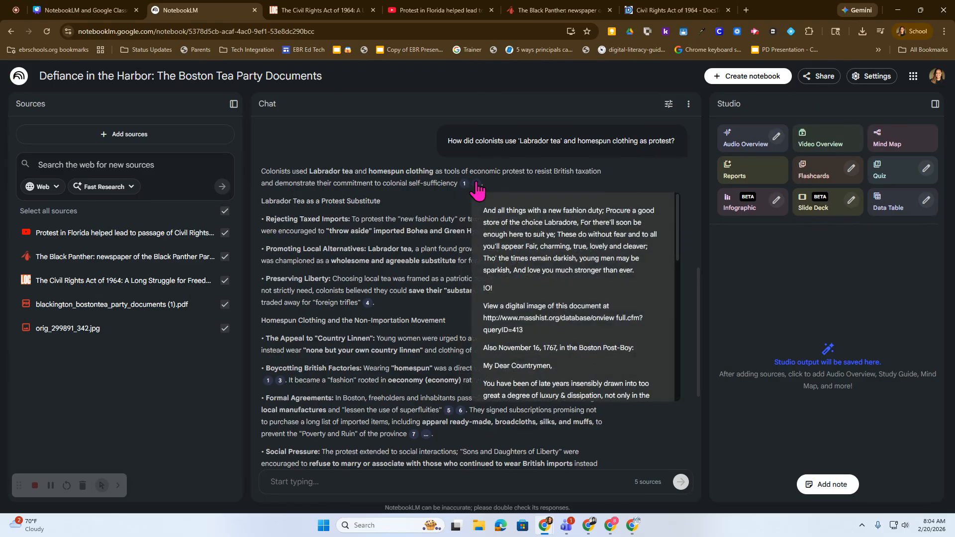
scroll(507, 334, down, 9)
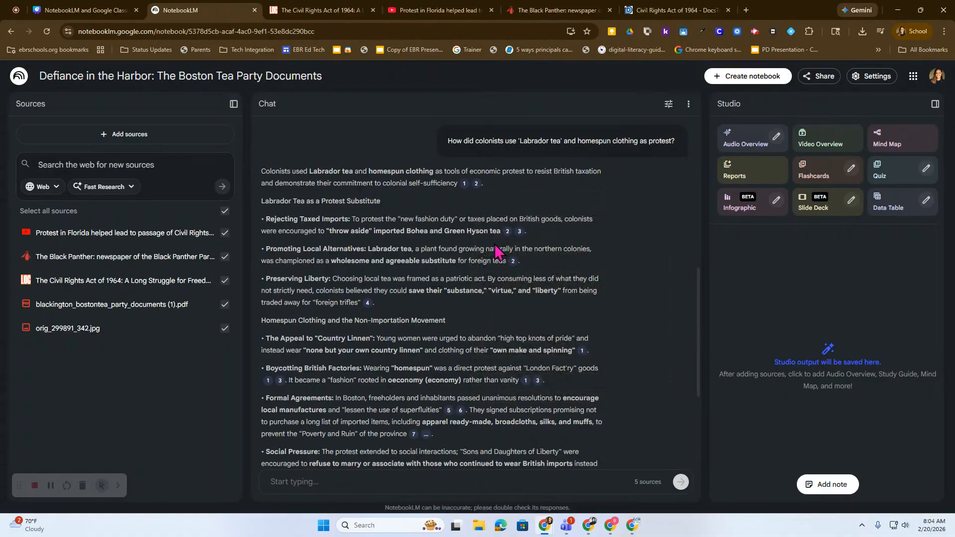
scroll(457, 360, down, 4)
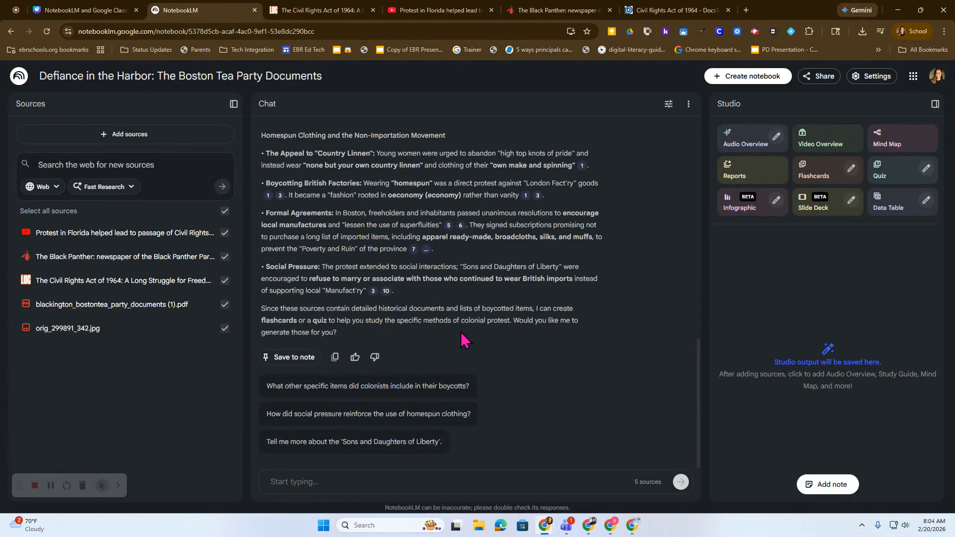
scroll(337, 239, up, 2)
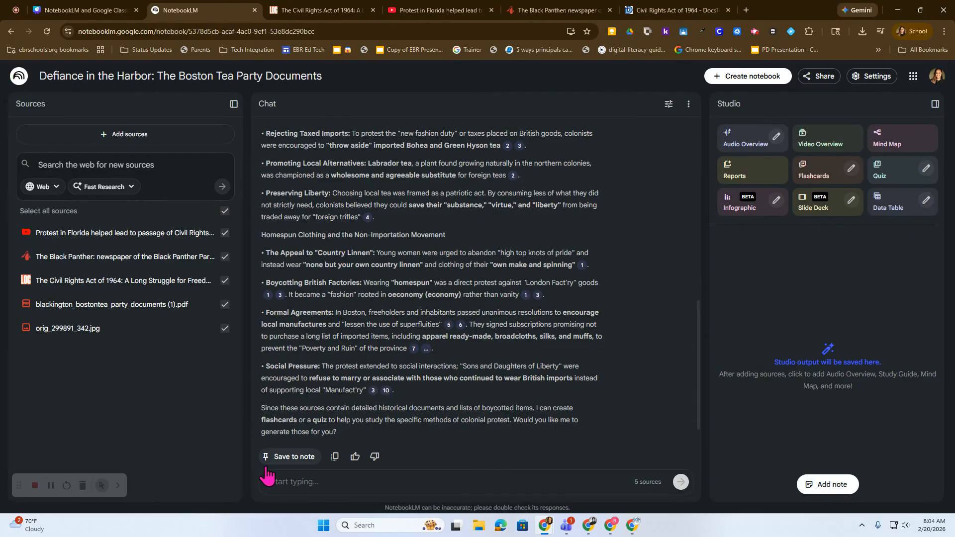
click(286, 463)
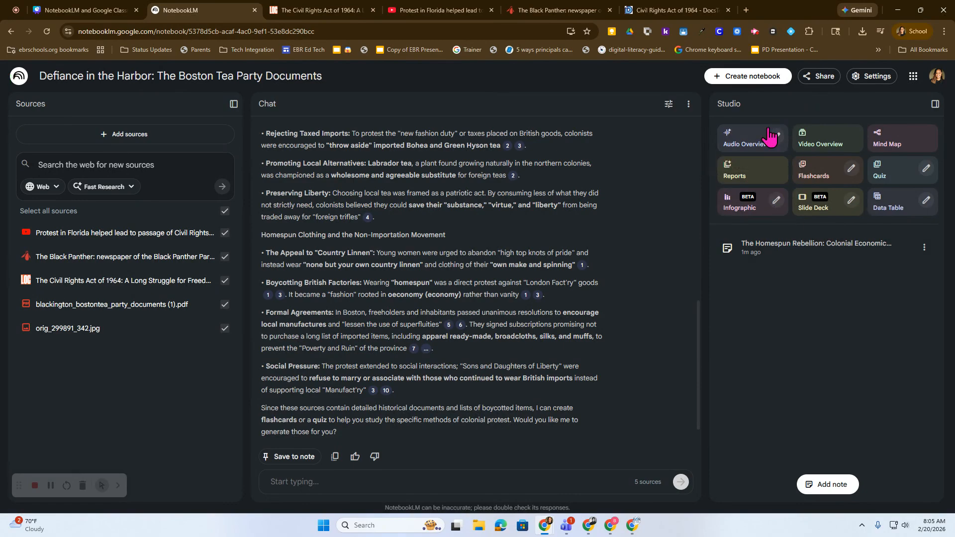
Step: Generate an Audio Overview from the sources, and check its customization options for format, language, length and focus without changing them
click(750, 148)
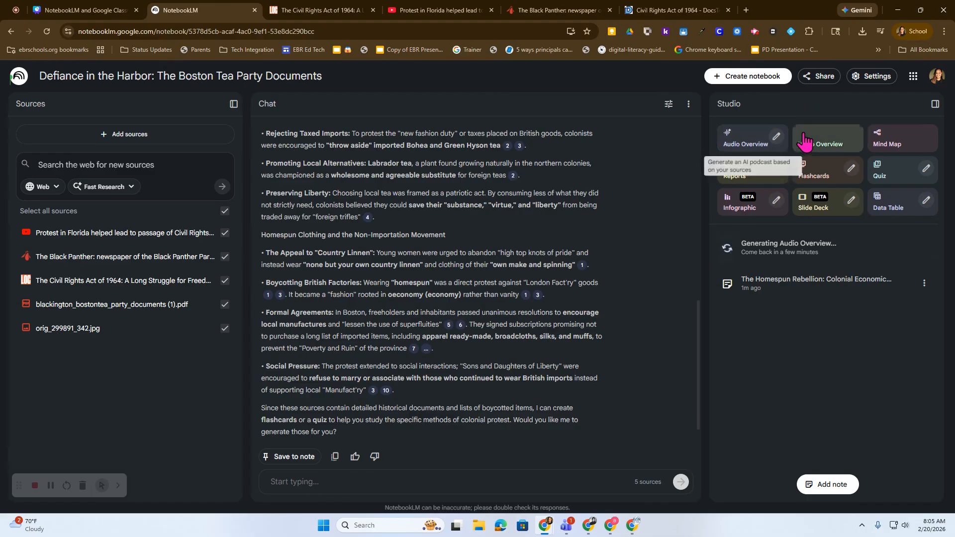
click(775, 139)
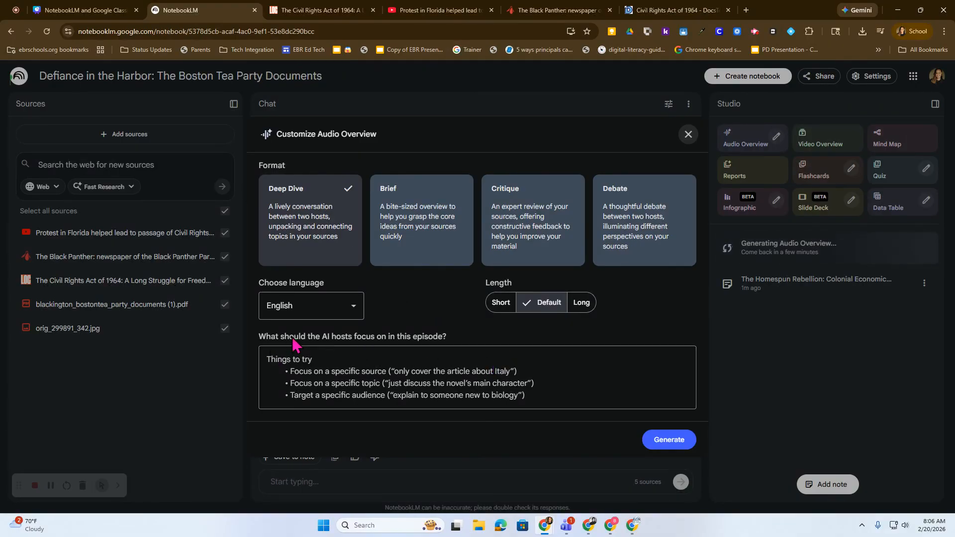
click(300, 359)
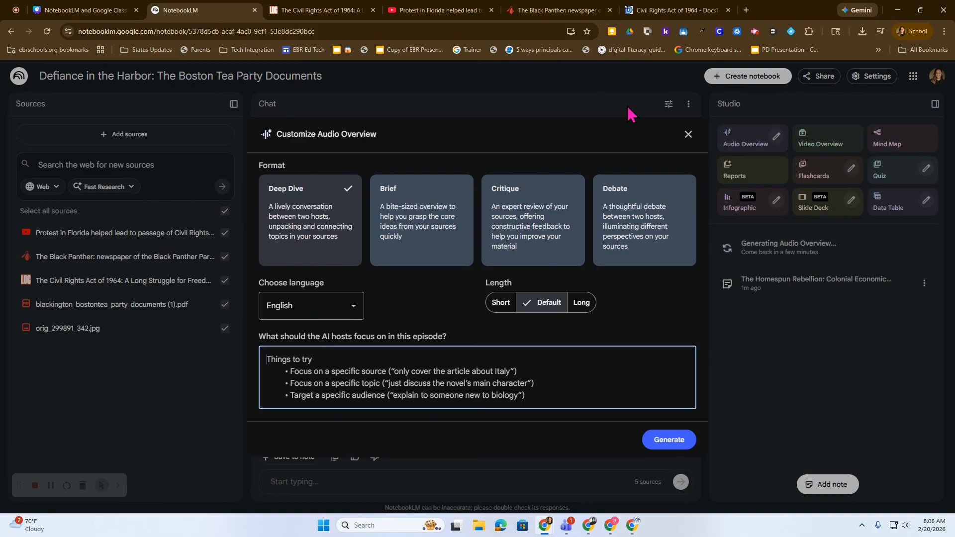
click(688, 134)
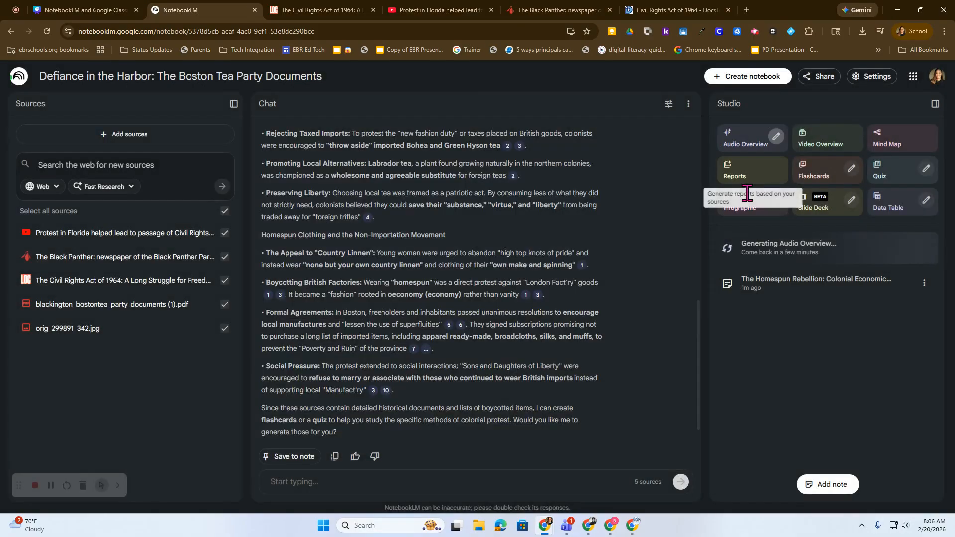
Step: Check the Video Overview customization options and dismiss them, and generate a Mind Map from the sources
click(829, 146)
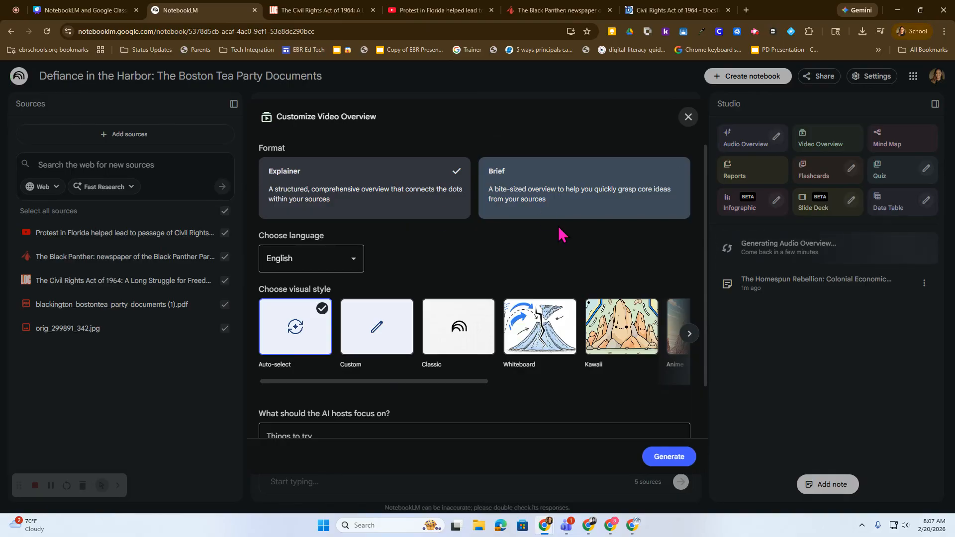
scroll(561, 233, down, 1)
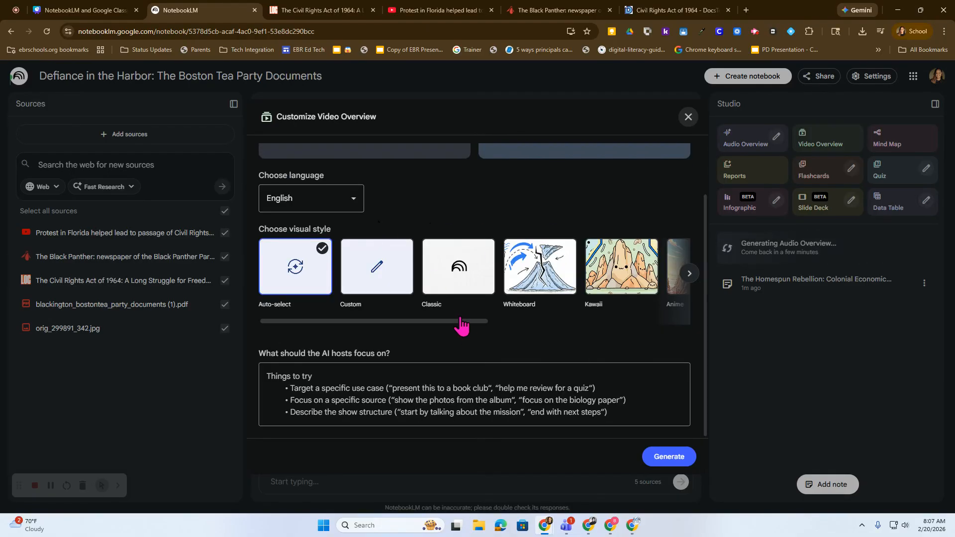
drag(461, 326, 457, 348)
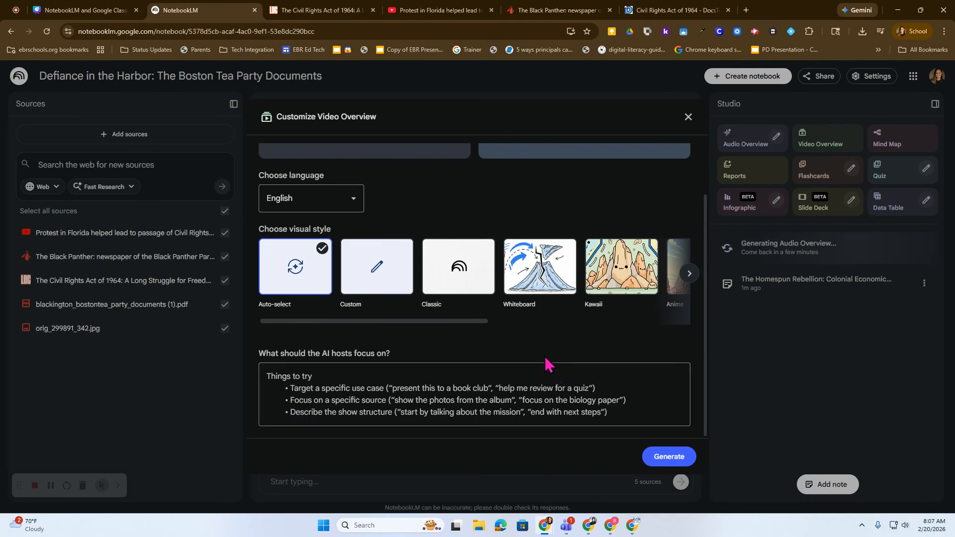
click(713, 114)
click(888, 144)
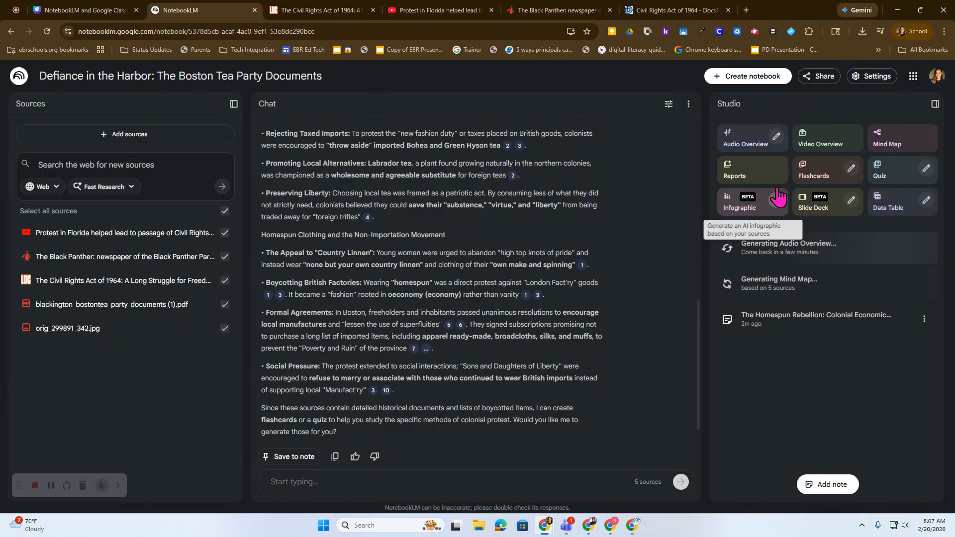
Step: Generate a Study Guide report with its prompt edited to suggest 3 essay format questions
click(761, 175)
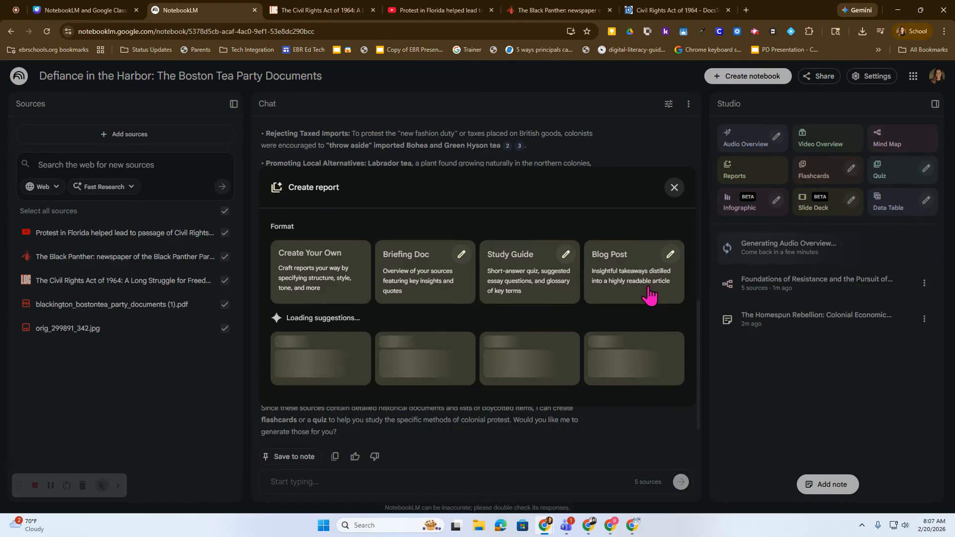
click(565, 254)
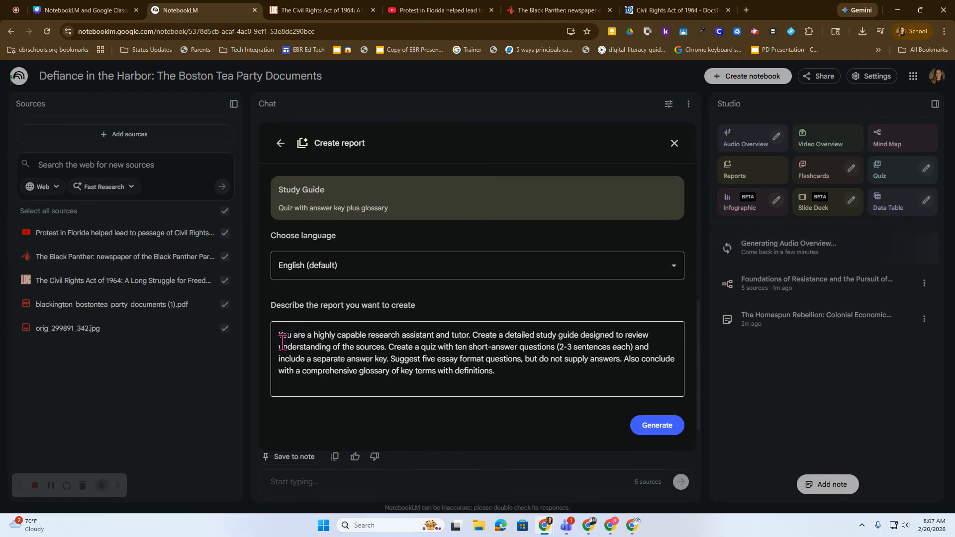
click(299, 352)
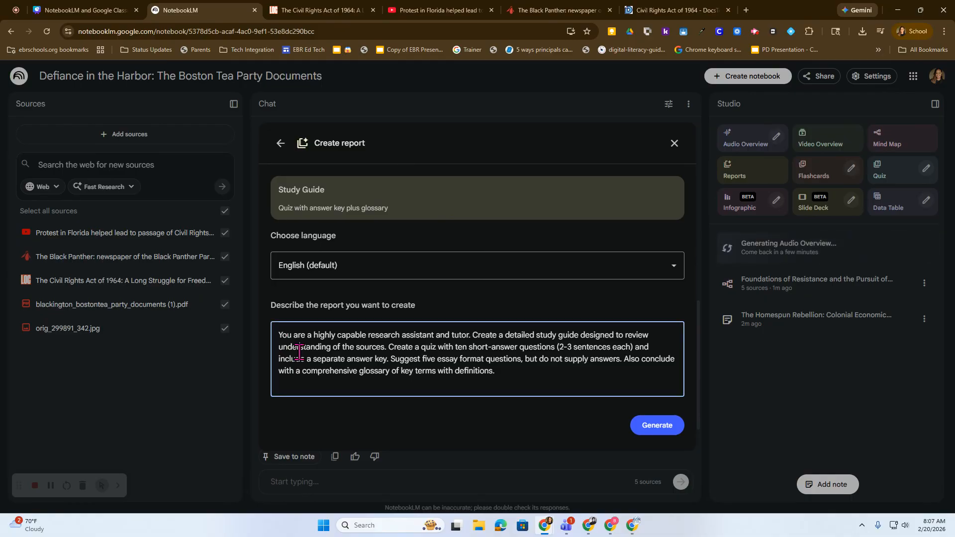
drag(512, 366, 507, 358)
click(502, 362)
text(3)
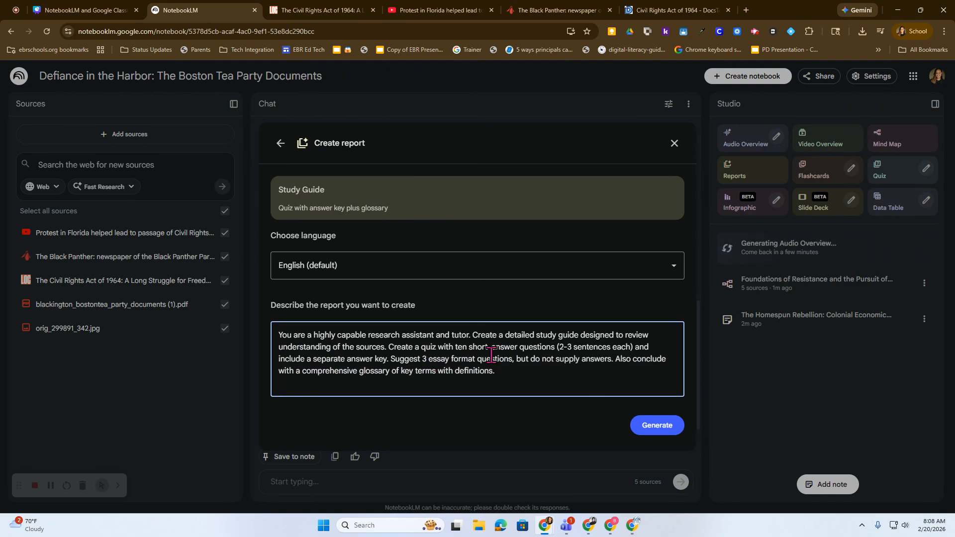
drag(490, 354, 433, 357)
click(454, 365)
click(663, 428)
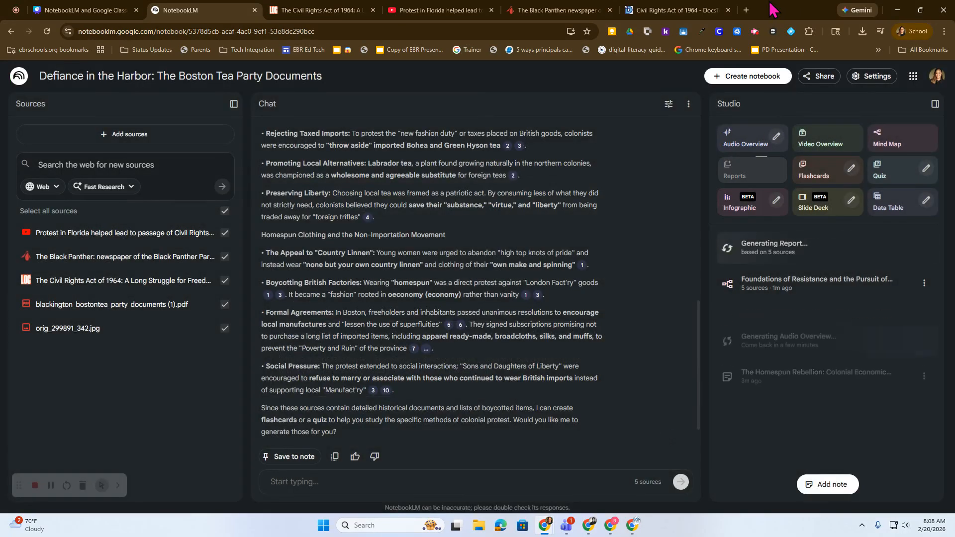
Step: Generate a quiz from the sources with the number of questions set to Fewer
click(851, 168)
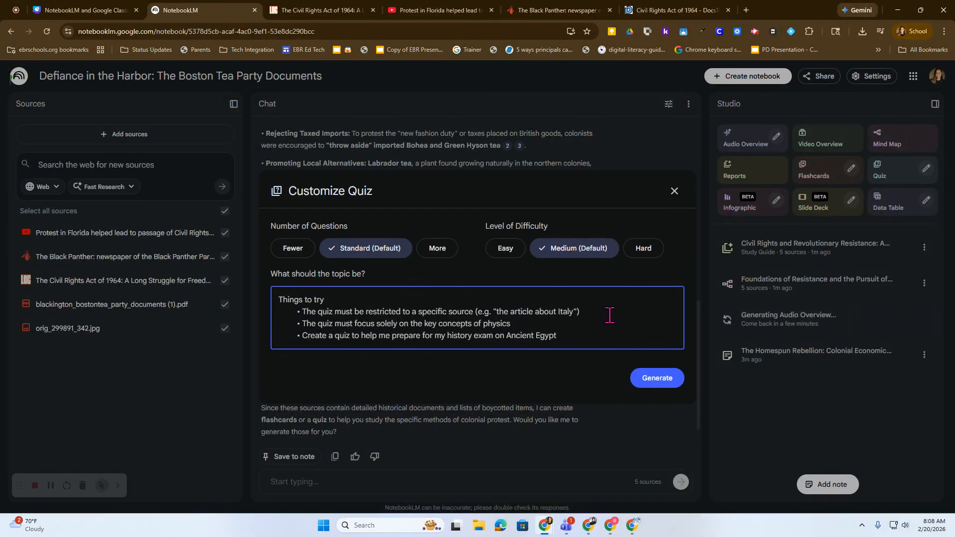
click(647, 381)
click(293, 248)
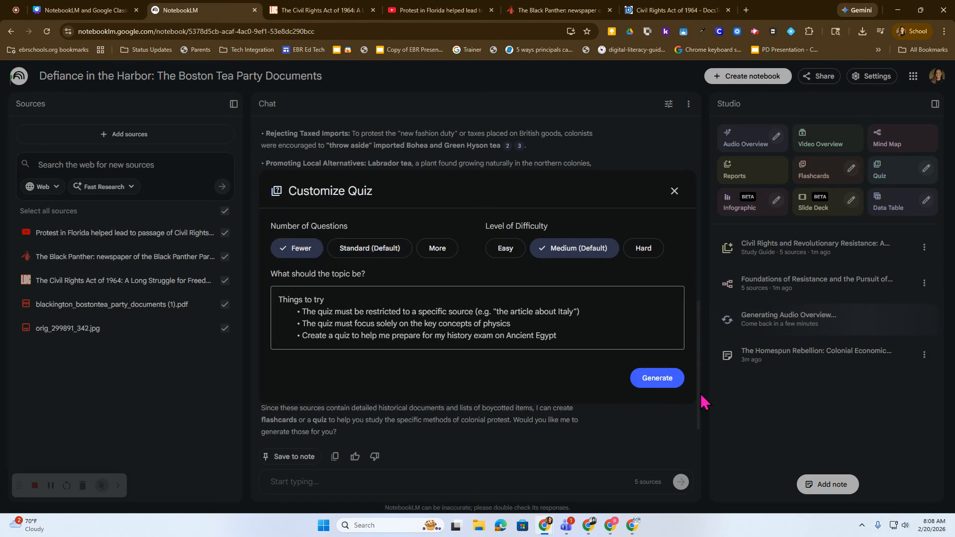
click(672, 384)
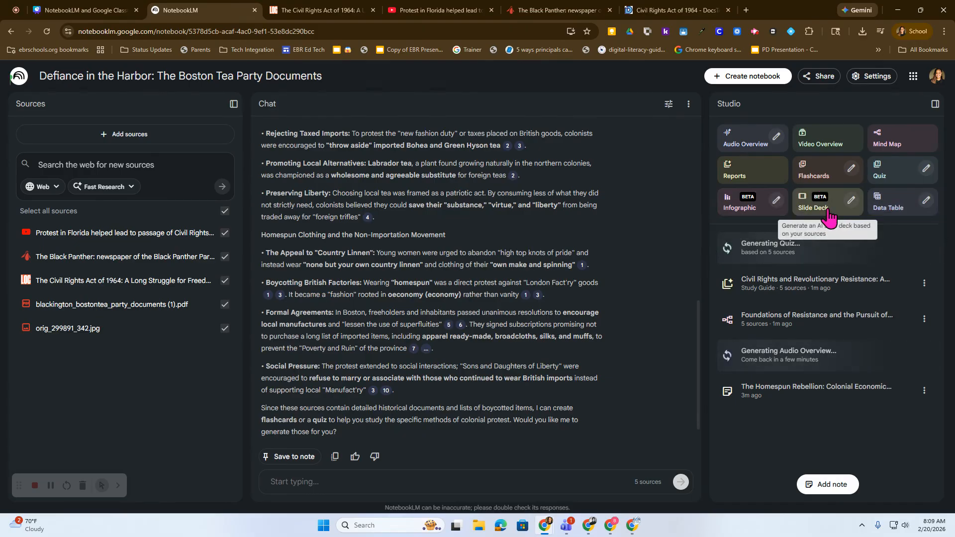
Step: Generate a Detailed Deck slide deck from the sources in English with its length set to Short
click(851, 200)
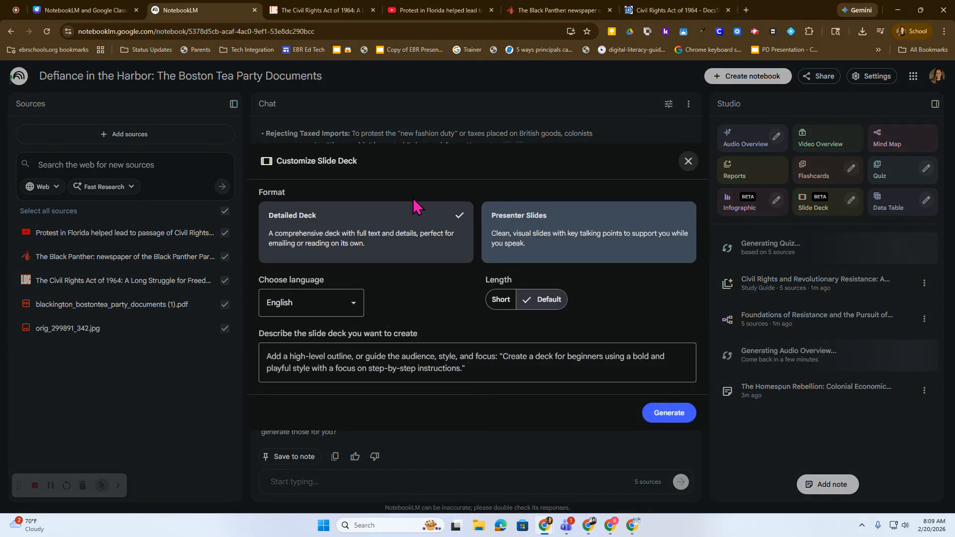
click(338, 304)
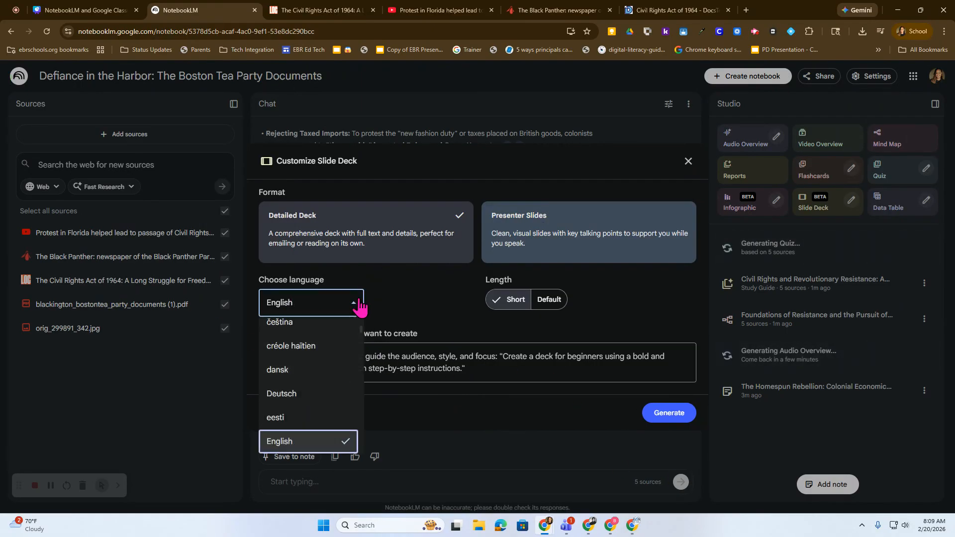
click(354, 304)
click(694, 421)
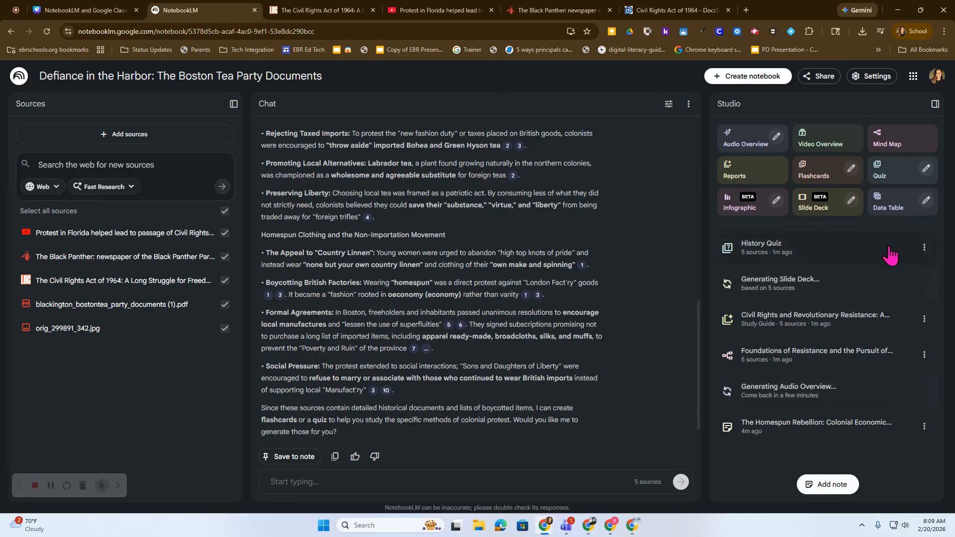
Step: Open the generated History Quiz and answer its first question with option B, the motel owner pouring Muriatic acid into the water
click(798, 249)
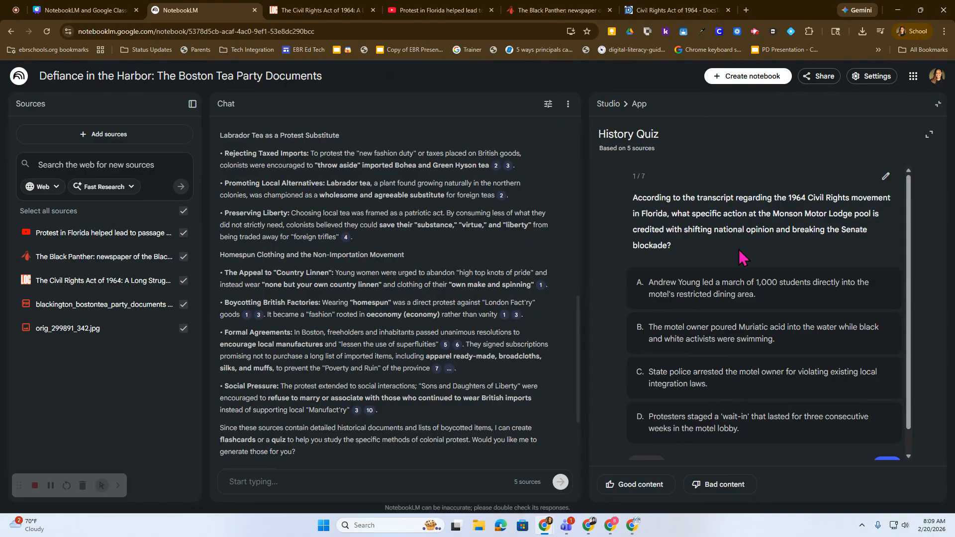
click(758, 340)
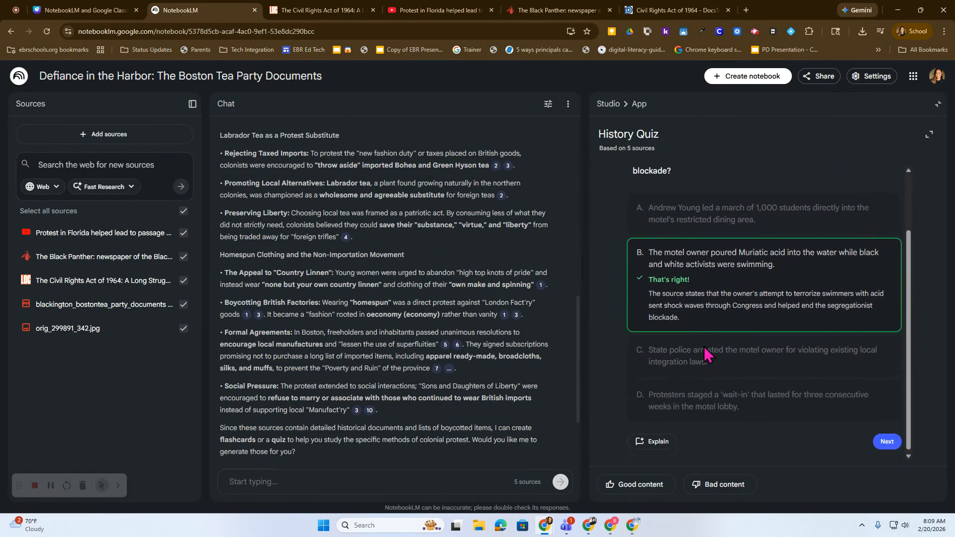
Step: Answer the quiz question about 'the Labrador' with option A, the tax-exempt tea variety, and request an explanation of the answer
scroll(704, 353, down, 2)
click(888, 440)
click(744, 251)
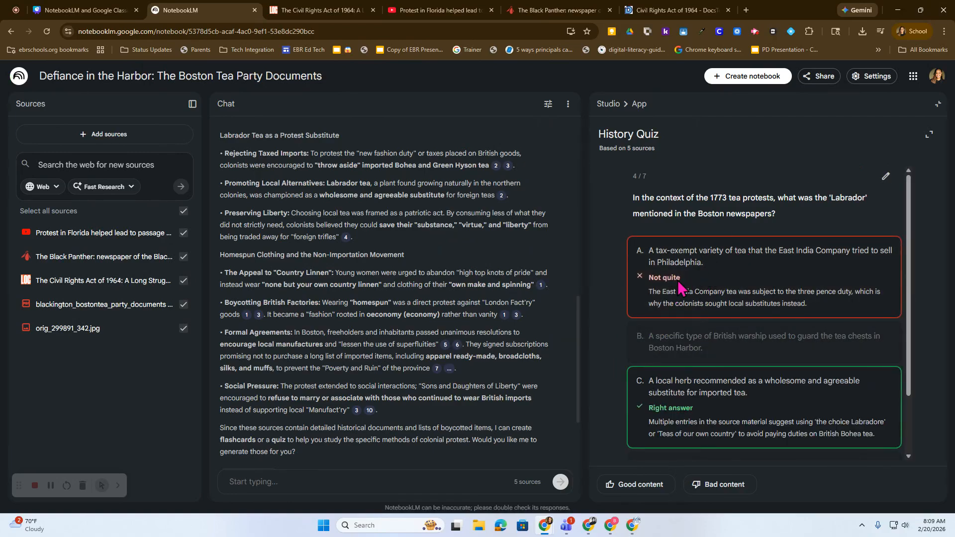
scroll(691, 400, down, 2)
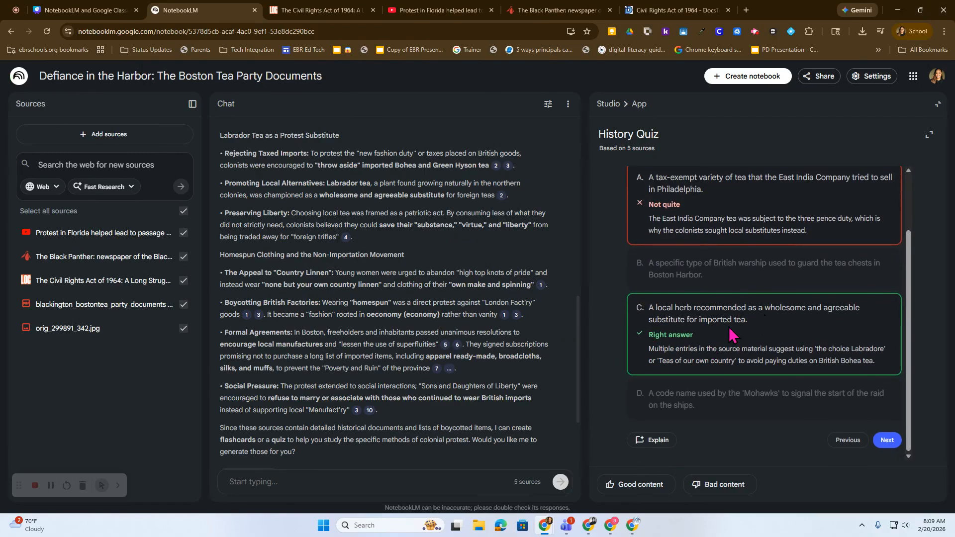
click(652, 441)
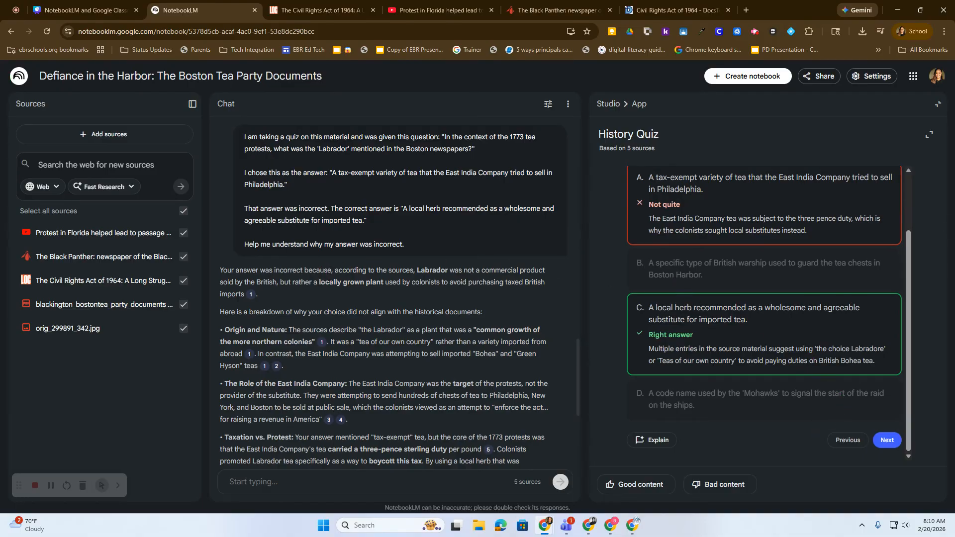
Step: Return to the list of generated materials and rename the History Quiz to "Quiz"
click(608, 103)
click(924, 247)
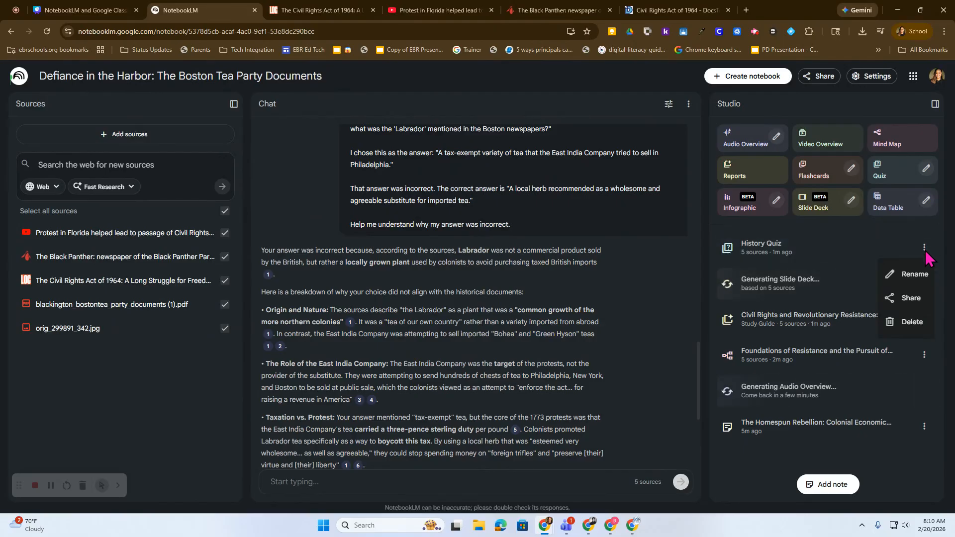
click(892, 276)
click(790, 236)
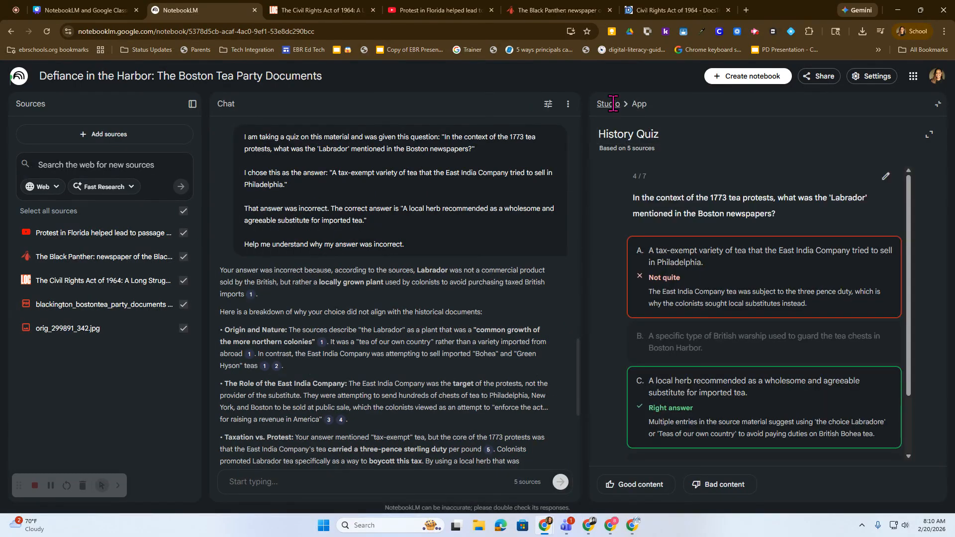
click(612, 103)
click(782, 239)
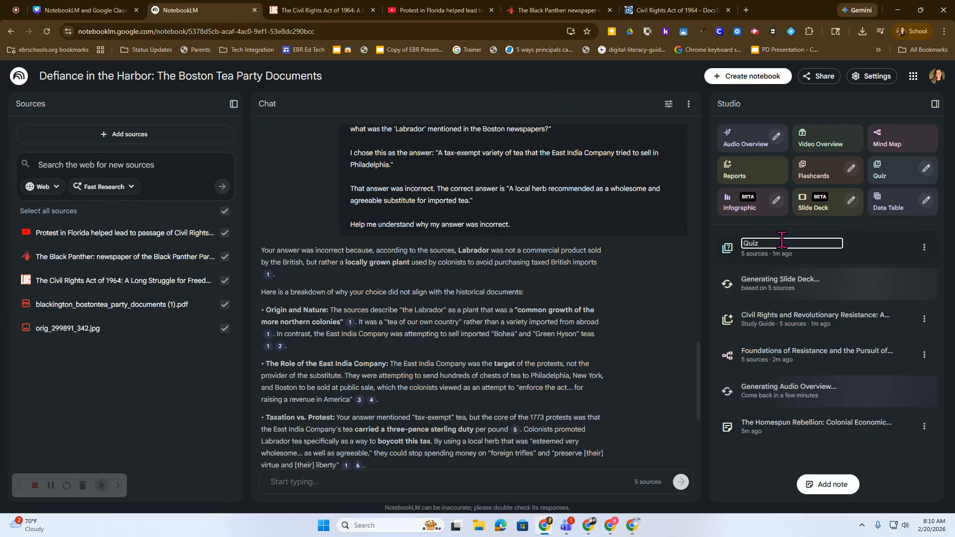
key(Return)
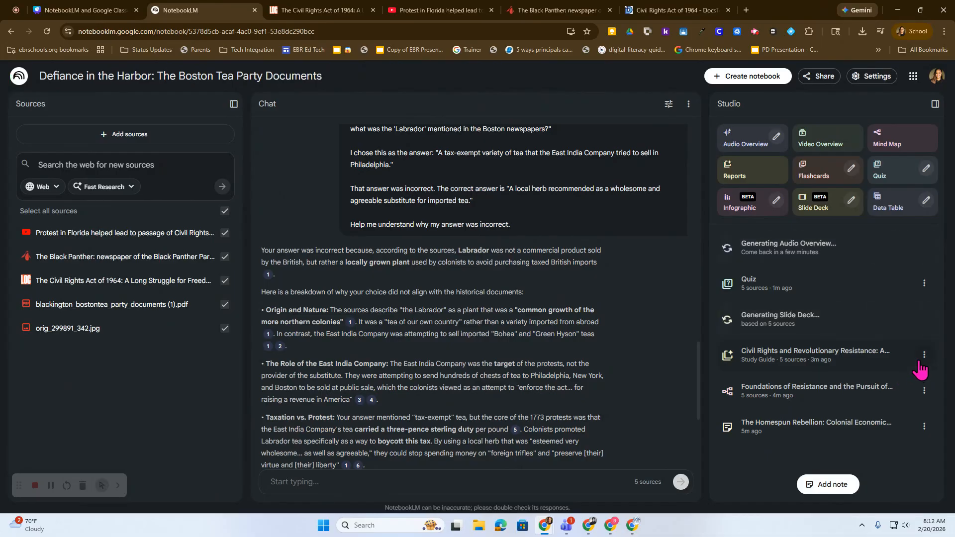
Step: Export the Civil Rights and Revolutionary Resistance study guide to Google Docs and return to the notebook
click(924, 354)
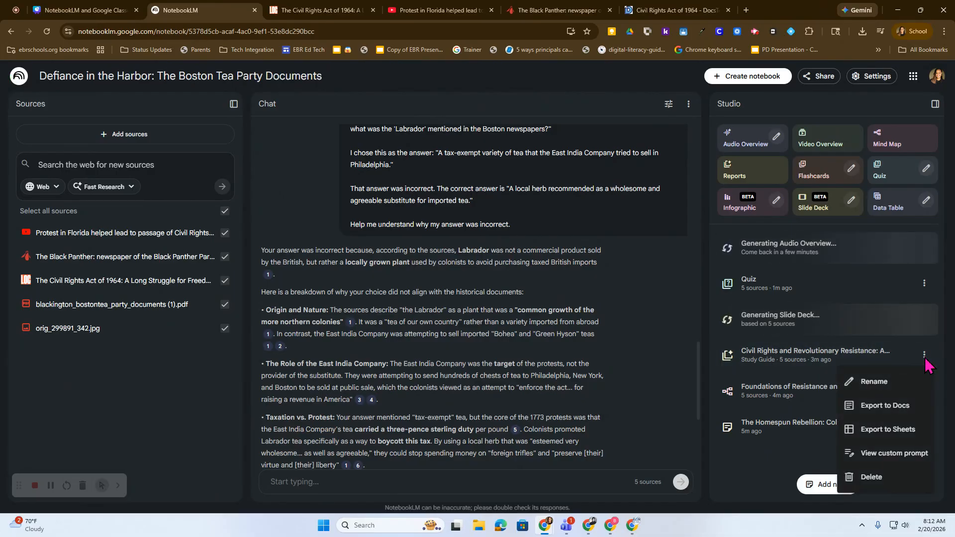
click(876, 406)
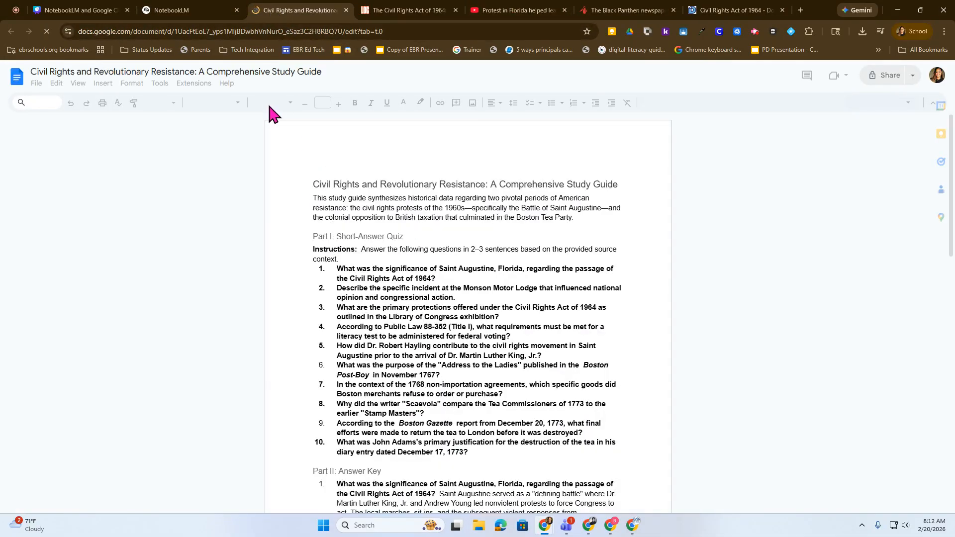
click(199, 10)
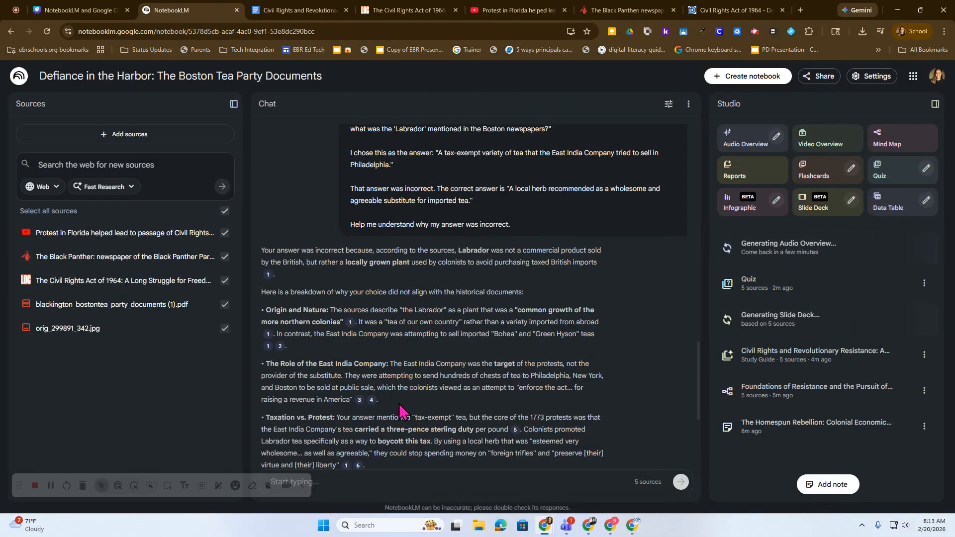
Step: Switch to Google Classroom in a new browser tab and show the teacher's class on its Classwork page
click(799, 10)
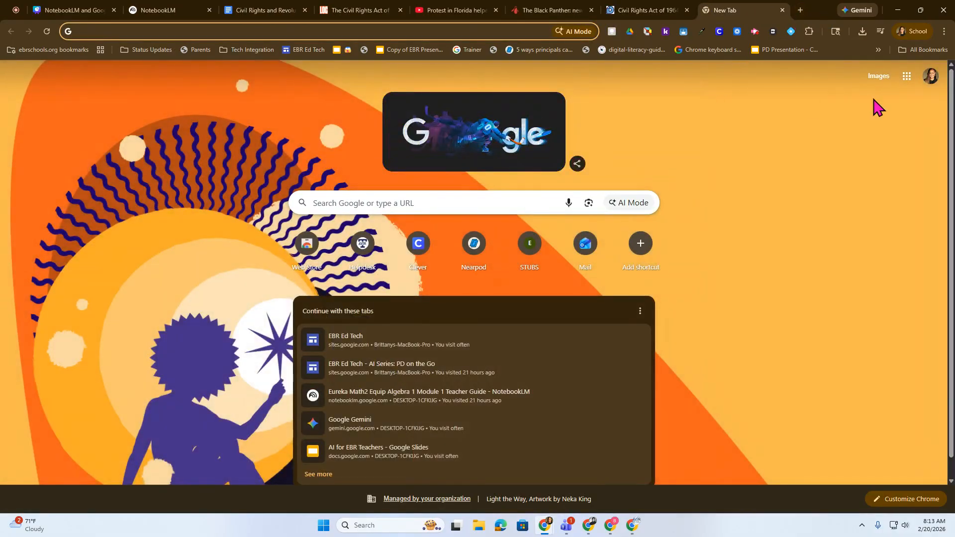
click(906, 79)
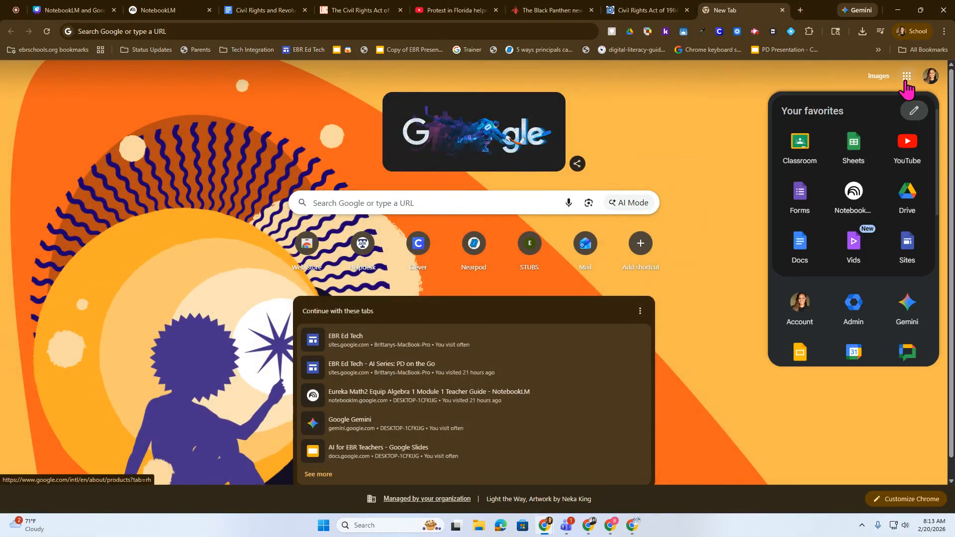
click(798, 153)
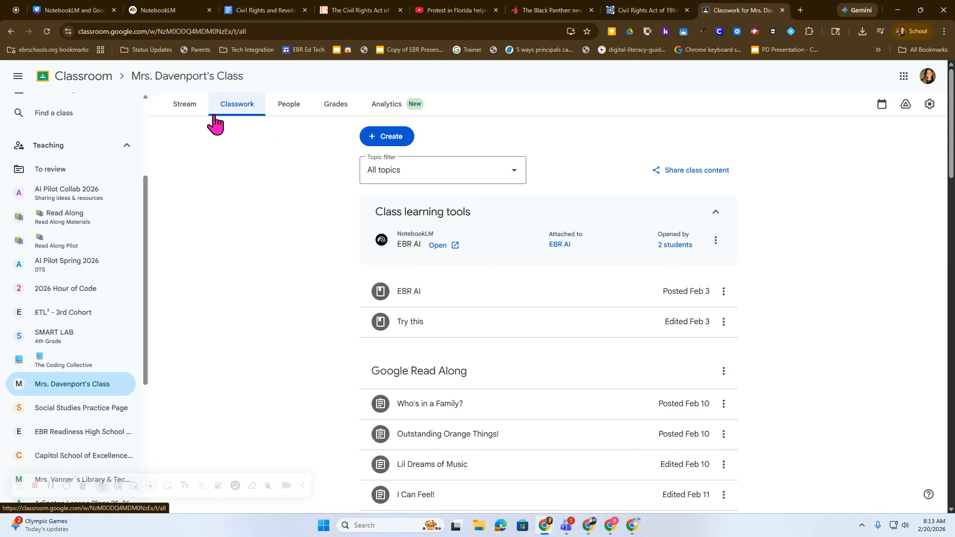
Step: Create a new classwork assignment titled "Civil Rights Notebook", leaving its instructions empty
click(386, 143)
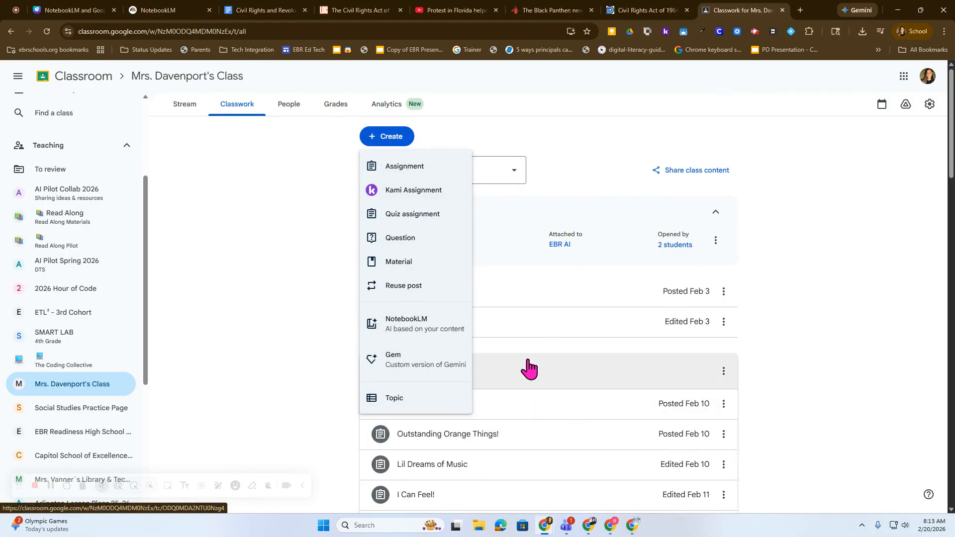
click(392, 171)
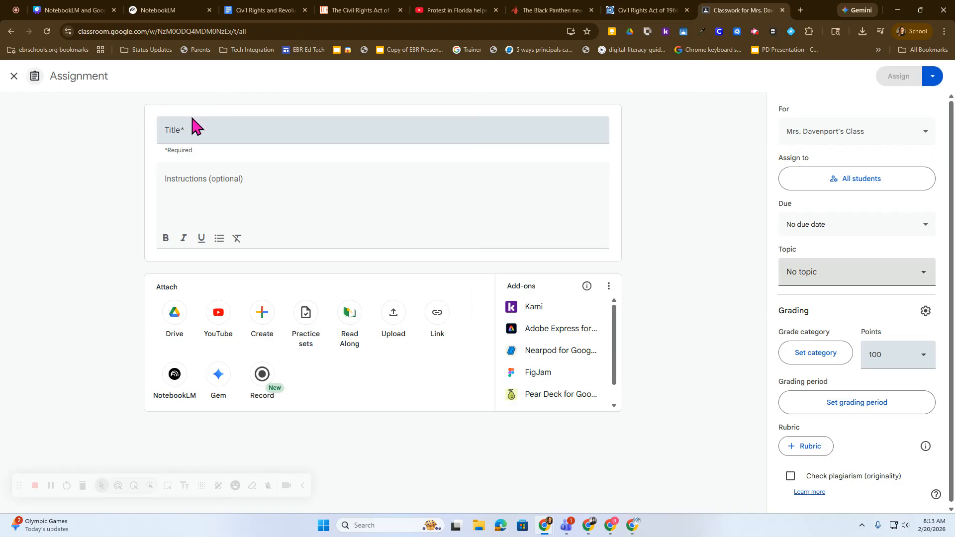
click(189, 131)
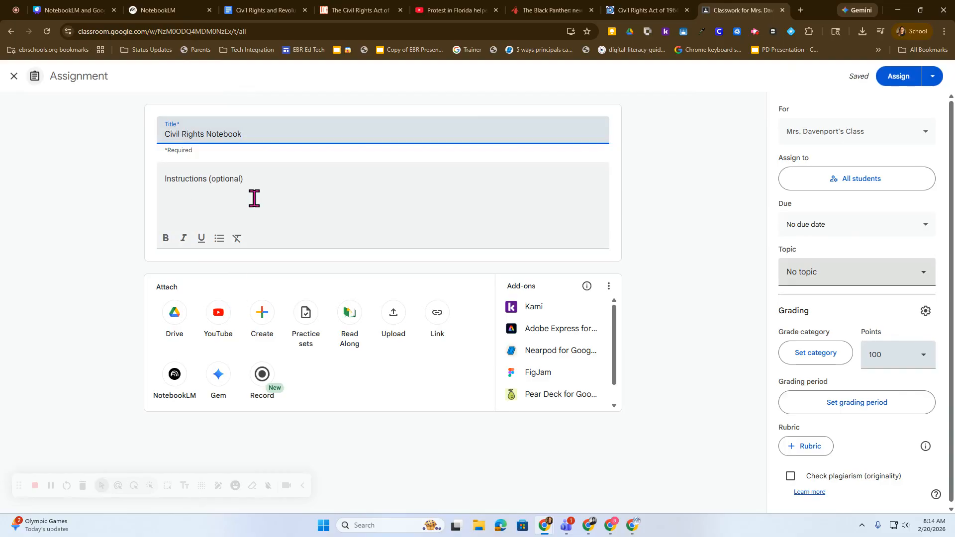
click(237, 185)
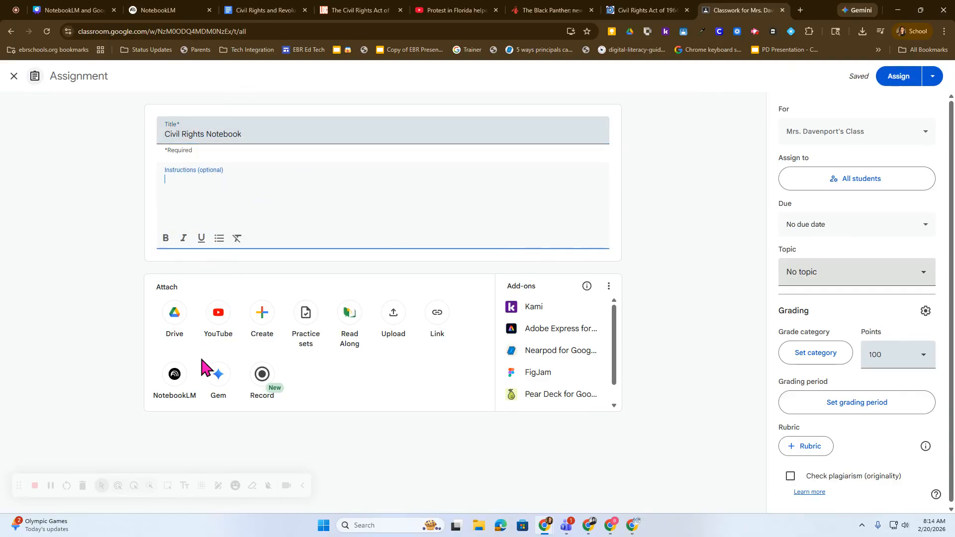
Step: Attach the existing notebook "Defiance in the Harbor: The Boston Tea Party Documents" to the assignment and open it in NotebookLM
click(173, 382)
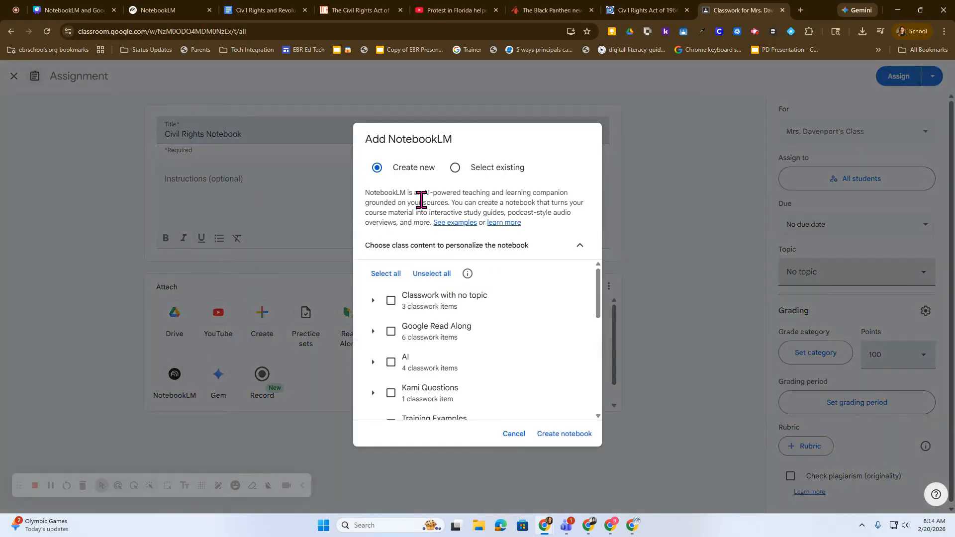
click(455, 169)
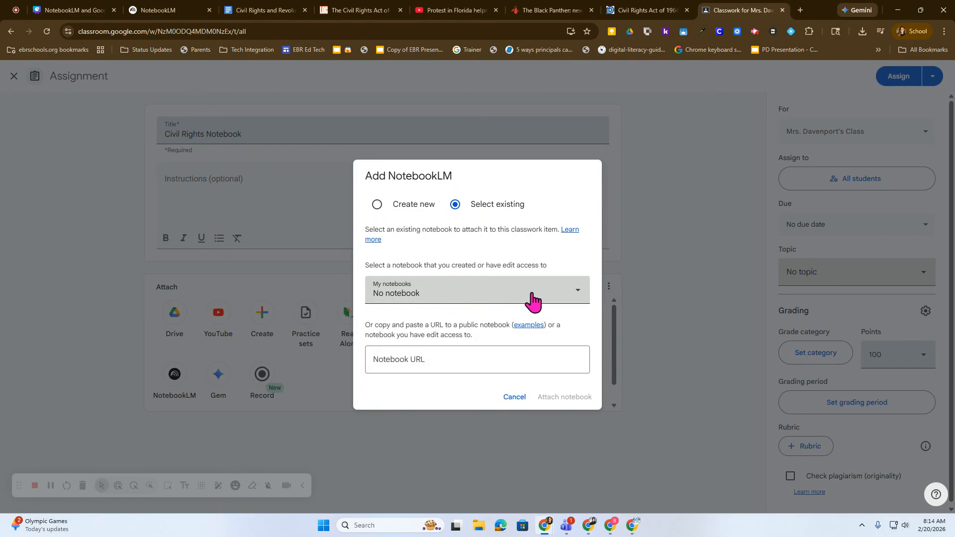
click(556, 293)
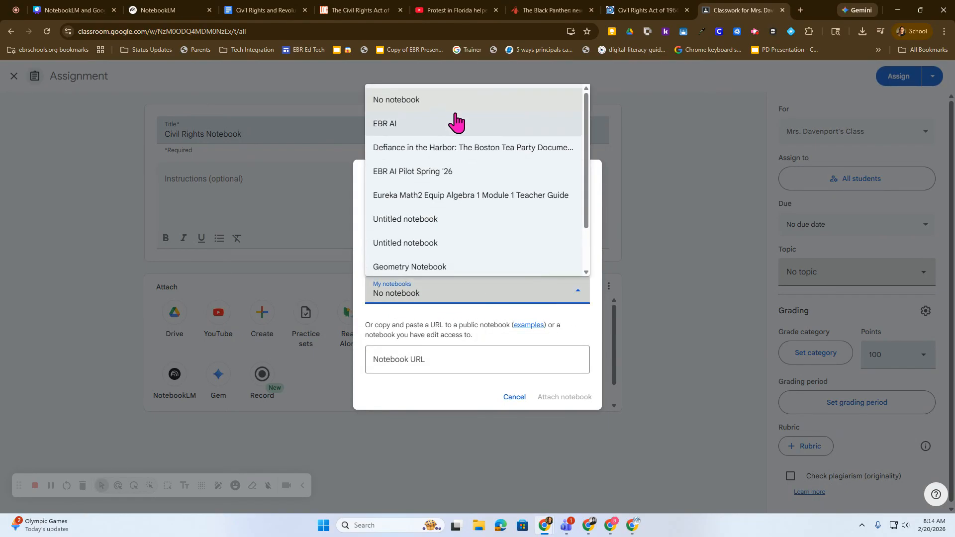
click(450, 148)
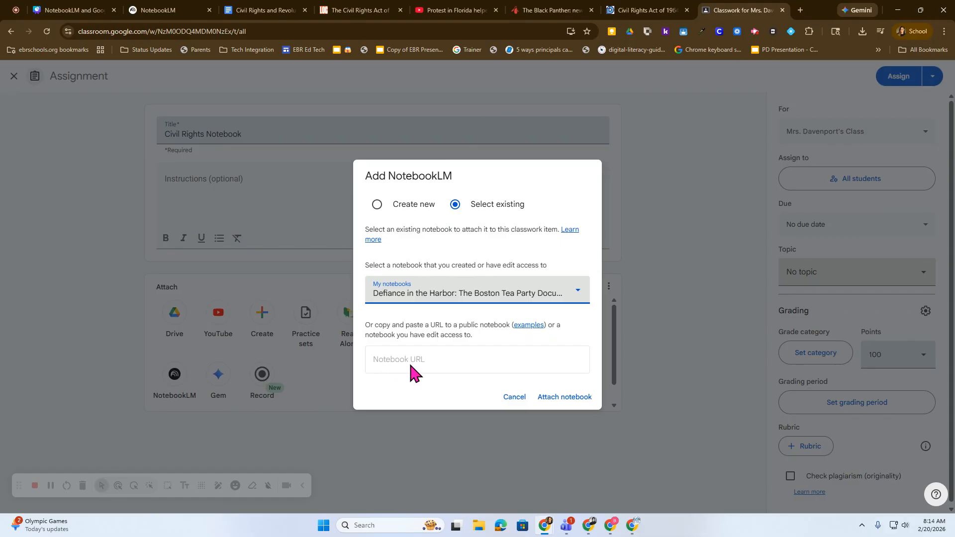
click(567, 400)
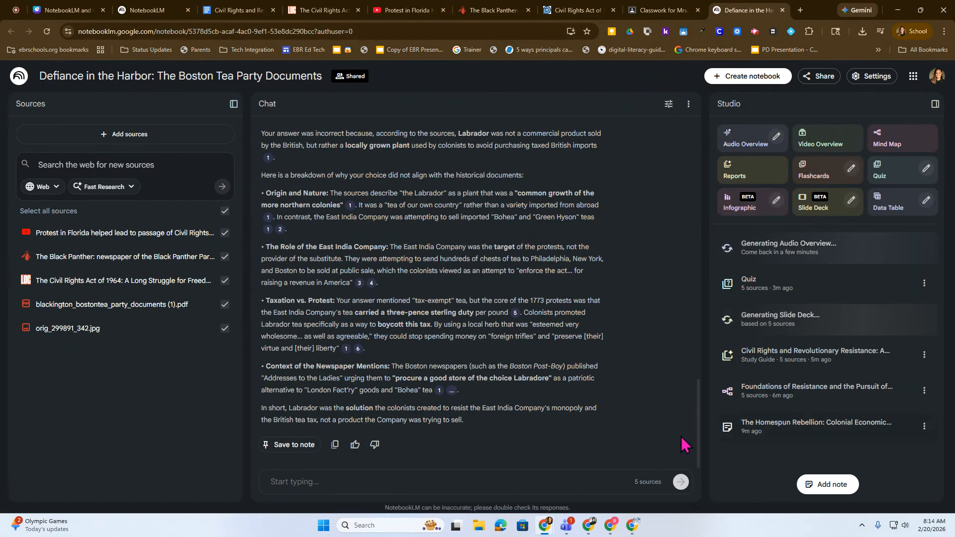
Step: Deselect the Protest in Florida video, the Black Panther newspaper and the Civil Rights Act of 1964 sources
click(225, 233)
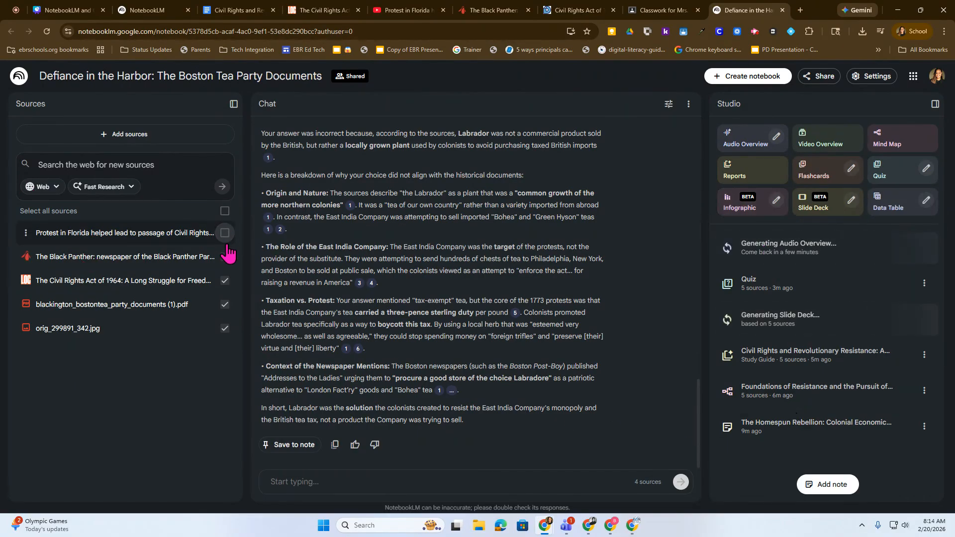
click(225, 257)
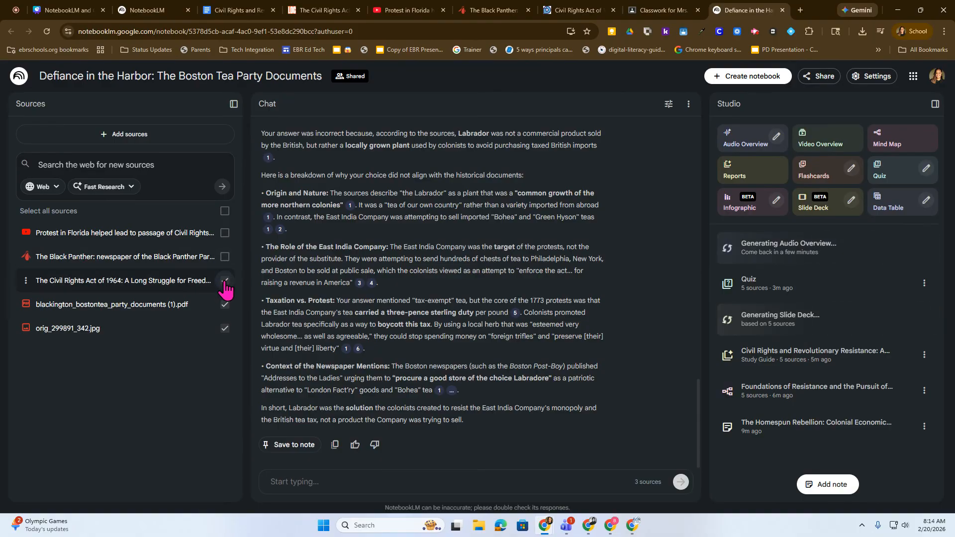
click(224, 282)
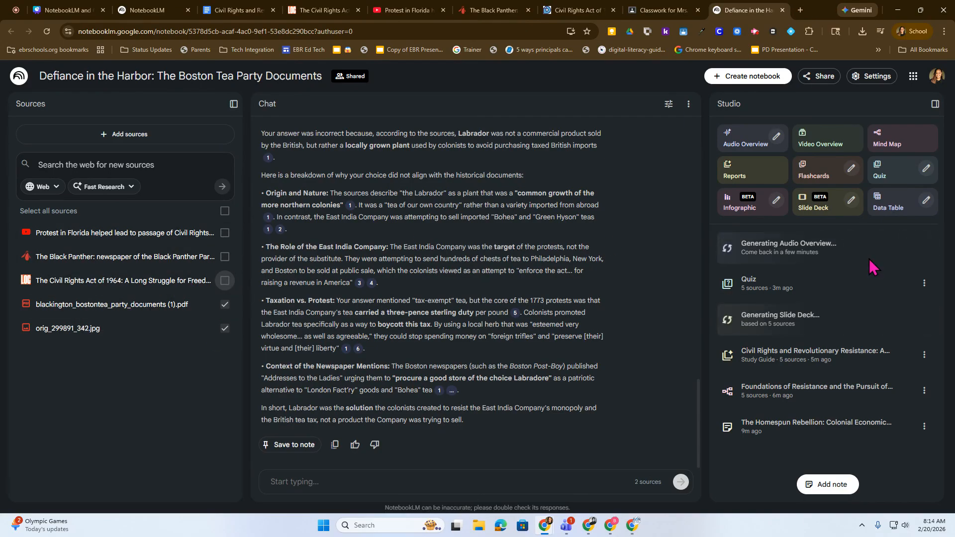
Step: Keep only the Protest in Florida video and orig_299891_342.jpg selected as sources, and view the contents of the image source
click(225, 280)
click(225, 257)
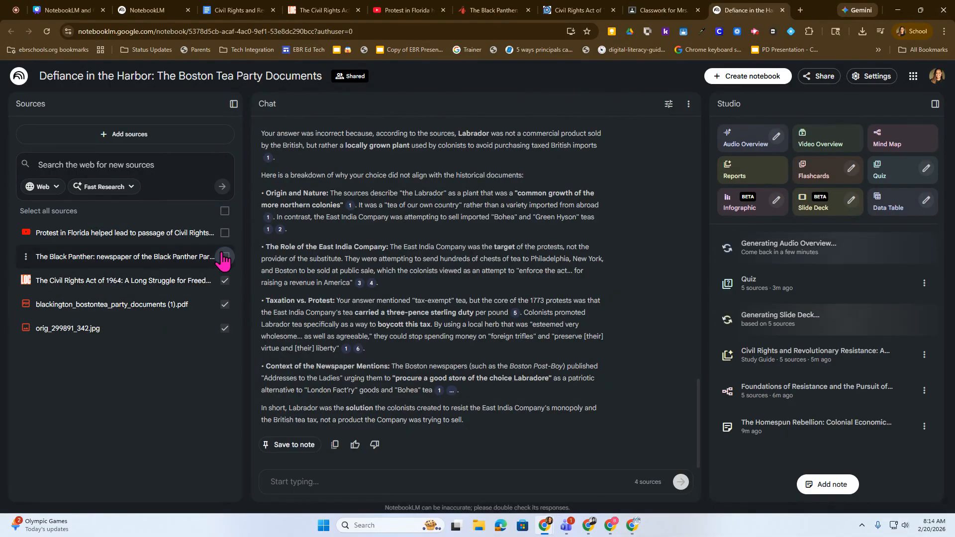
click(225, 233)
click(225, 304)
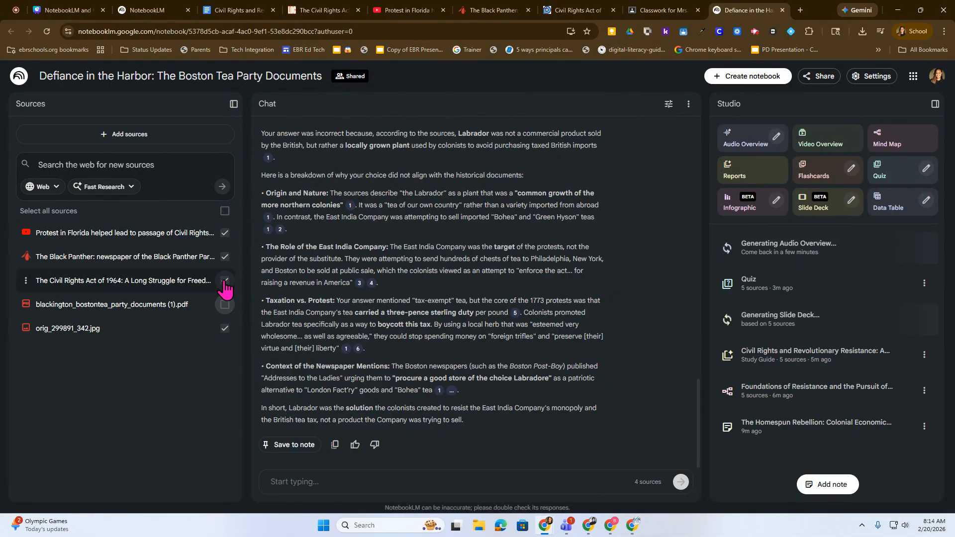
click(225, 281)
click(225, 257)
click(75, 328)
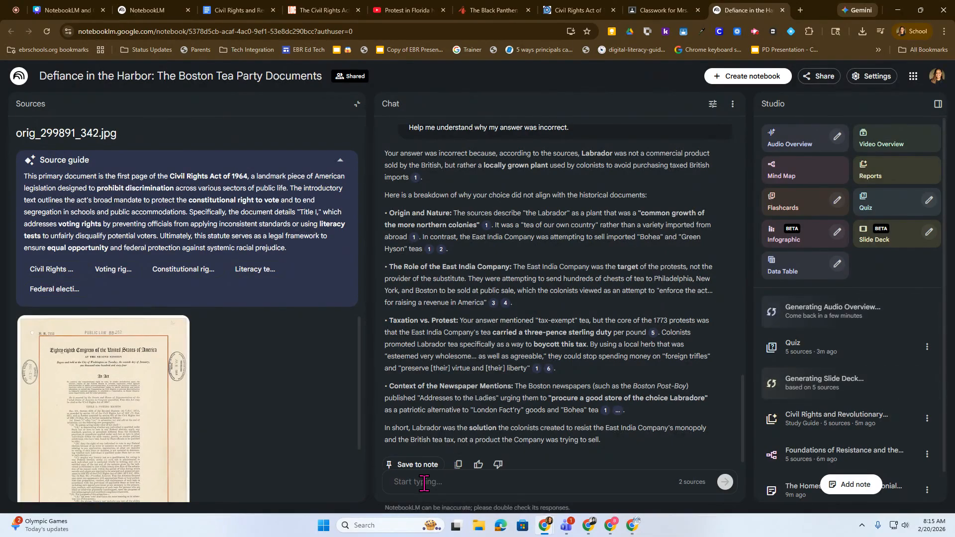
click(30, 104)
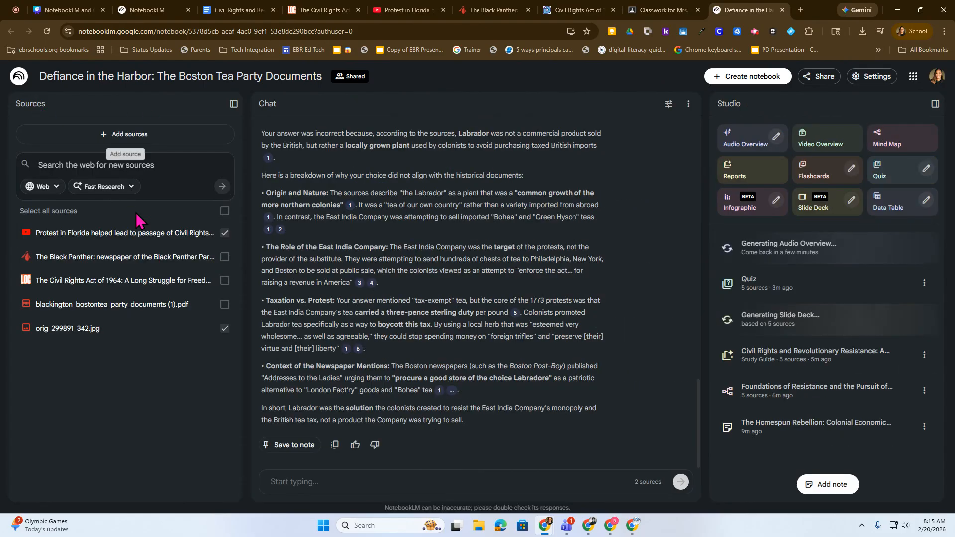
Step: Limit the selected sources to the Protest in Florida video, the Black Panther newspaper and the Civil Rights Act of 1964
click(225, 256)
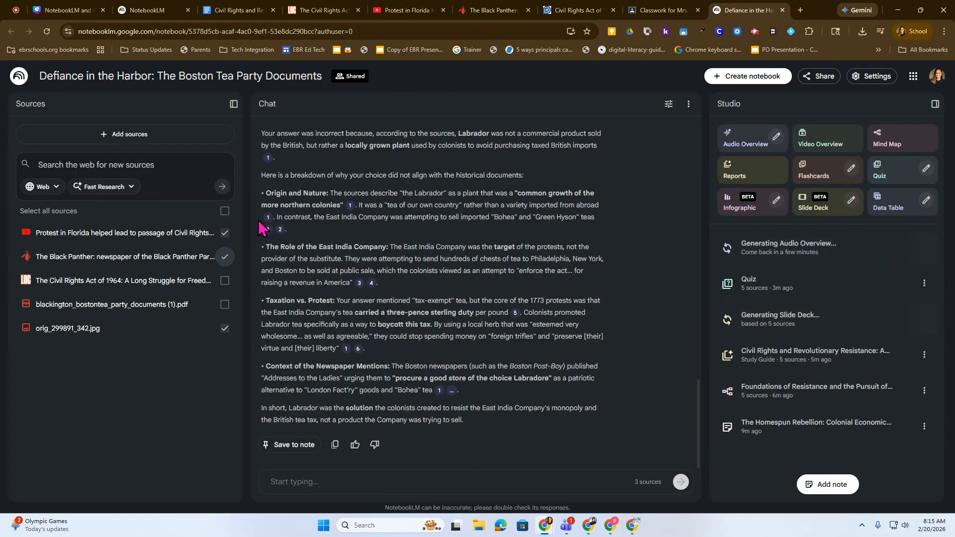
click(224, 233)
click(225, 257)
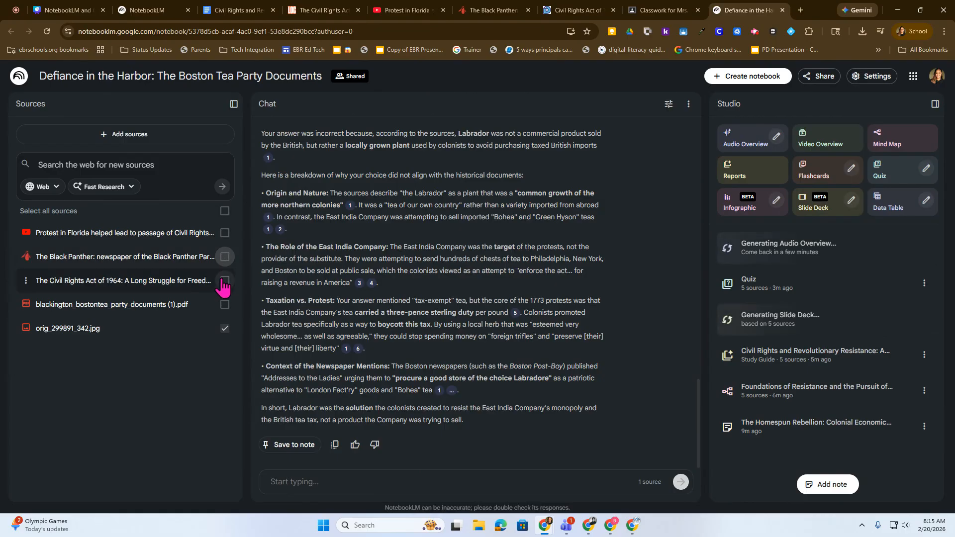
click(224, 330)
click(225, 233)
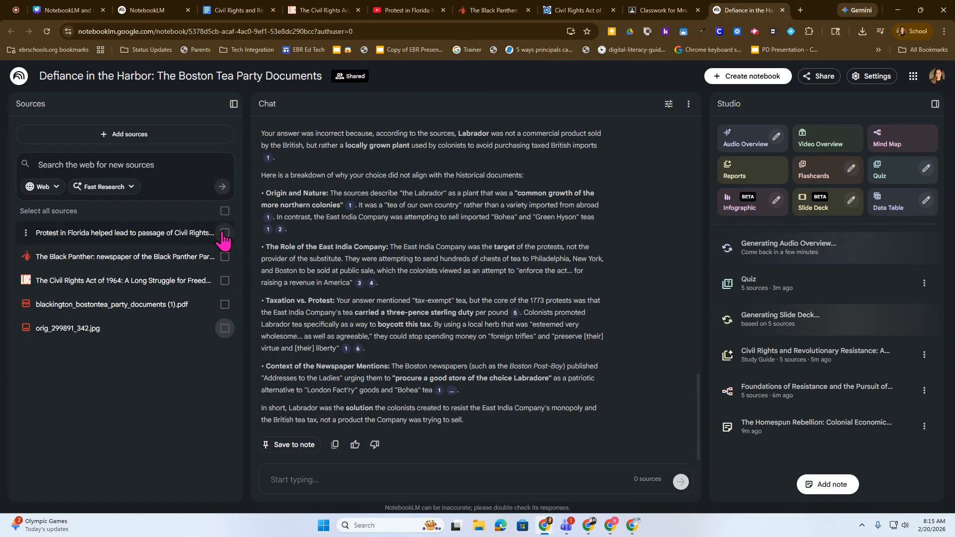
click(223, 256)
click(225, 280)
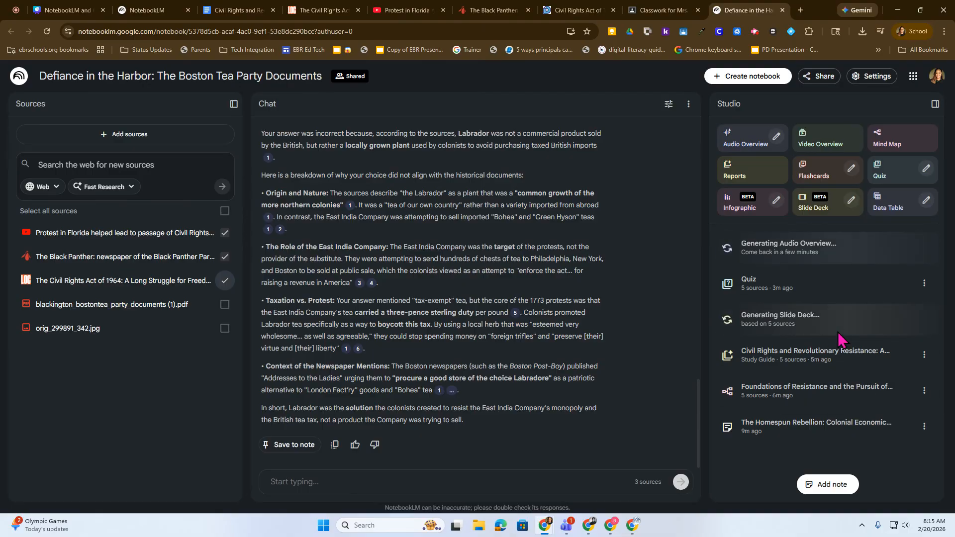
Step: Open the notebook's sharing settings and examine the access options for viewers
click(802, 79)
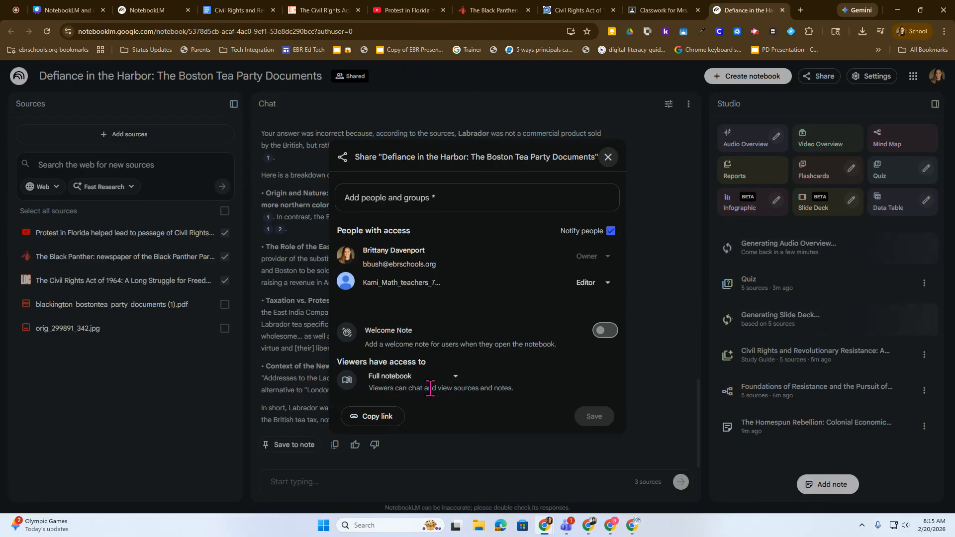
click(456, 377)
click(457, 378)
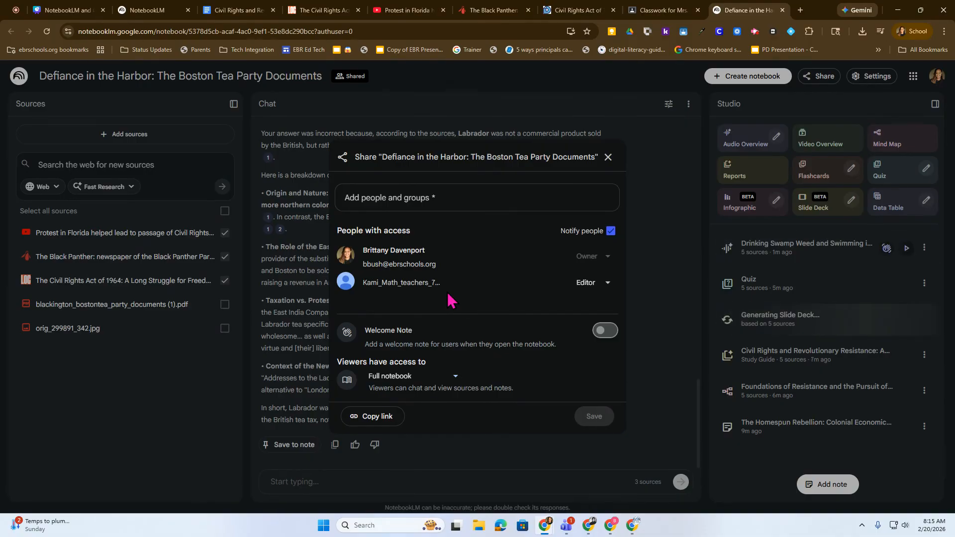
Step: Close the sharing settings and deselect the Protest in Florida video, the Black Panther newspaper and the Civil Rights Act of 1964 sources
click(608, 157)
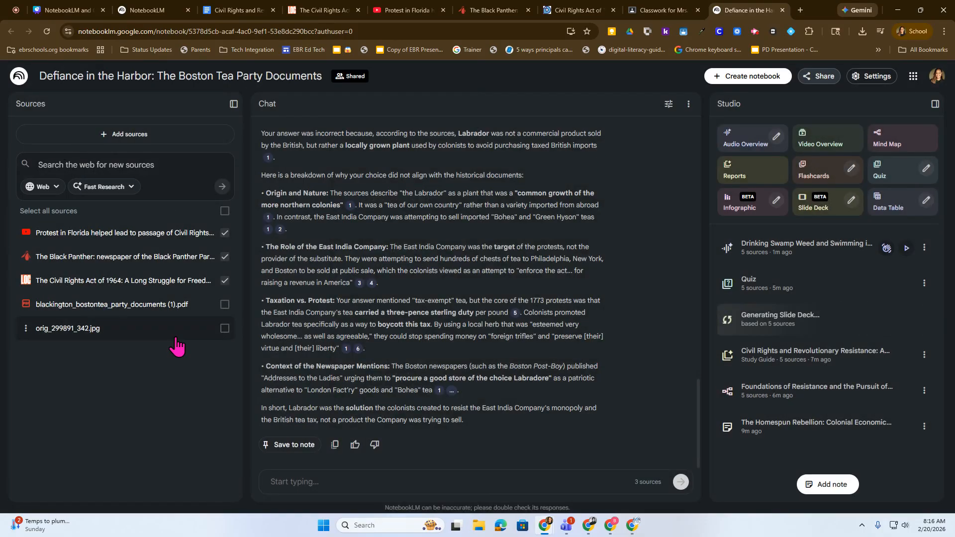
click(225, 280)
click(225, 256)
click(225, 232)
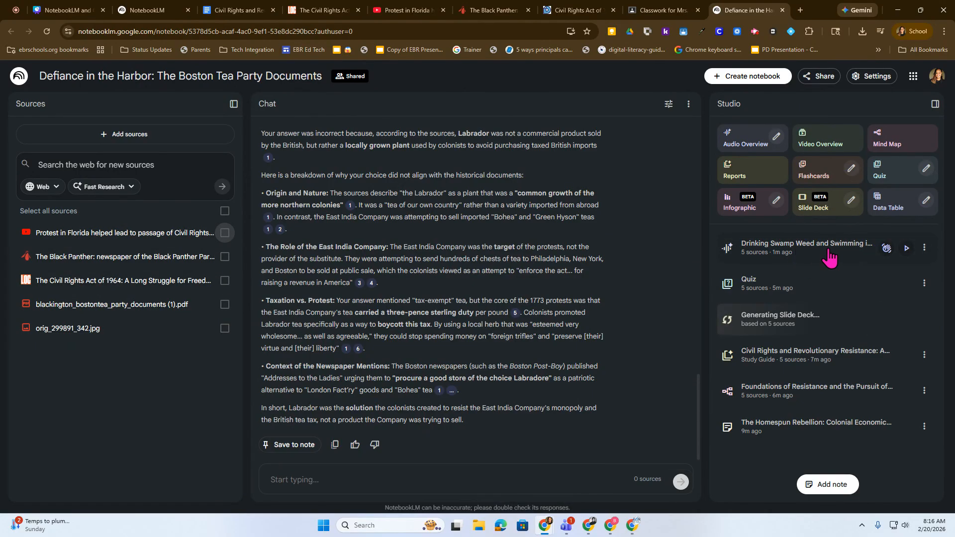
Step: Play the Drinking Swamp Weed and Swimming in Acid audio overview and try its playback in interactive mode, leaving it paused
click(906, 249)
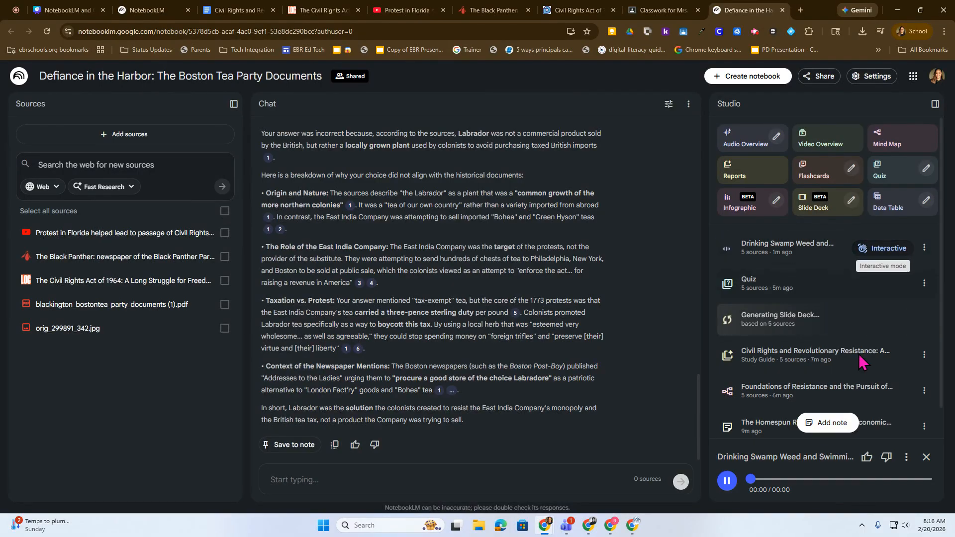
click(727, 481)
click(872, 259)
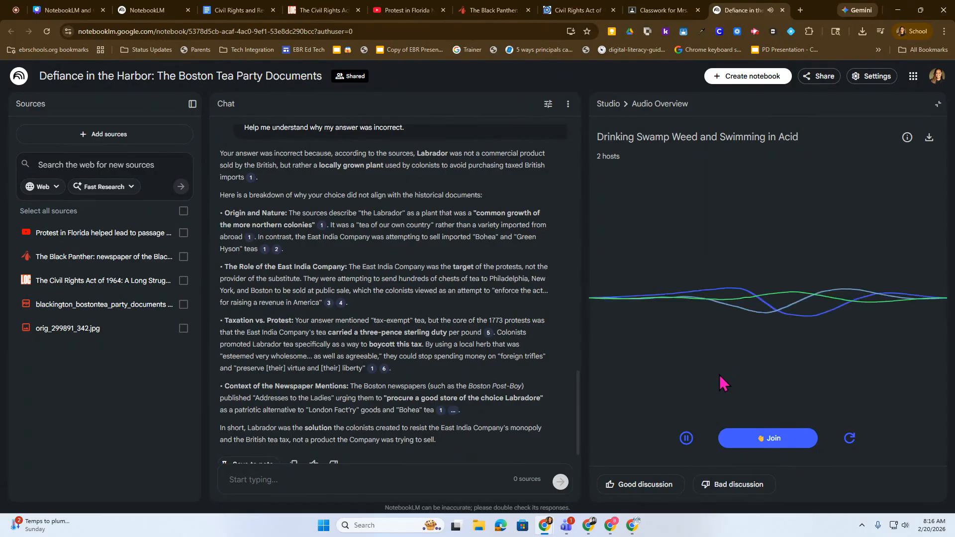
click(688, 440)
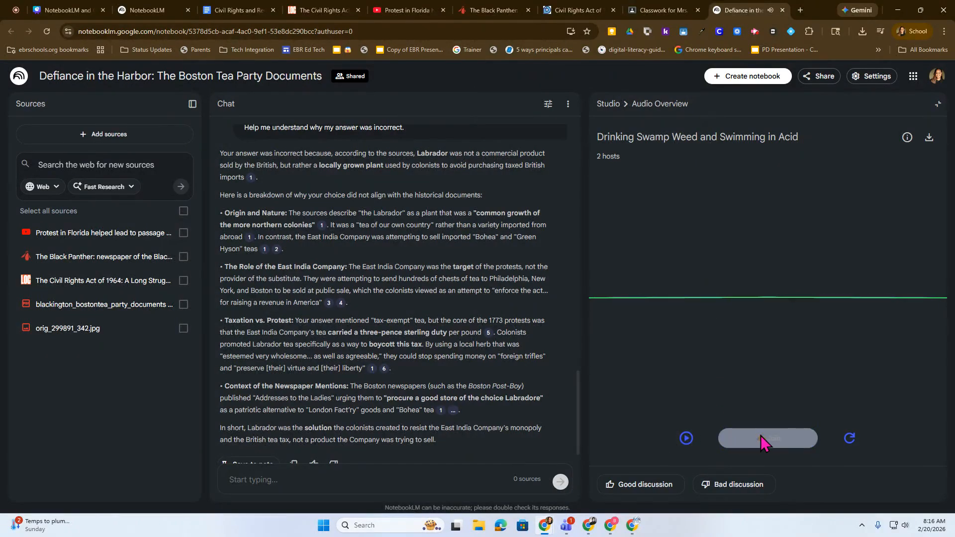
click(686, 438)
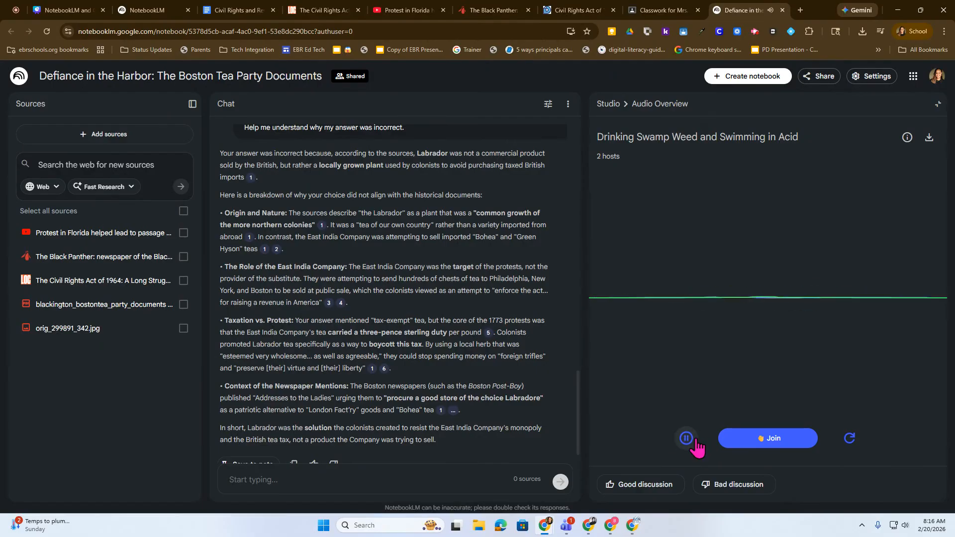
click(687, 439)
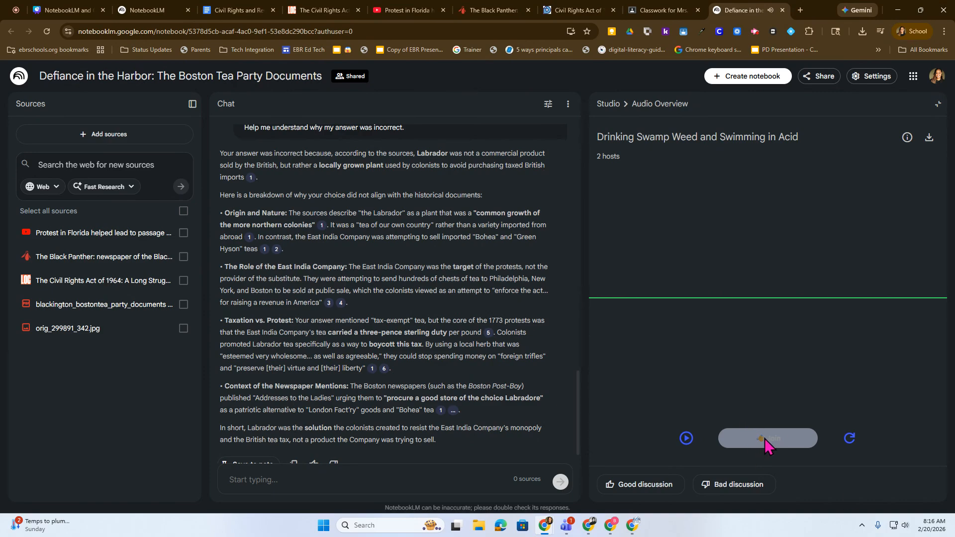
click(686, 438)
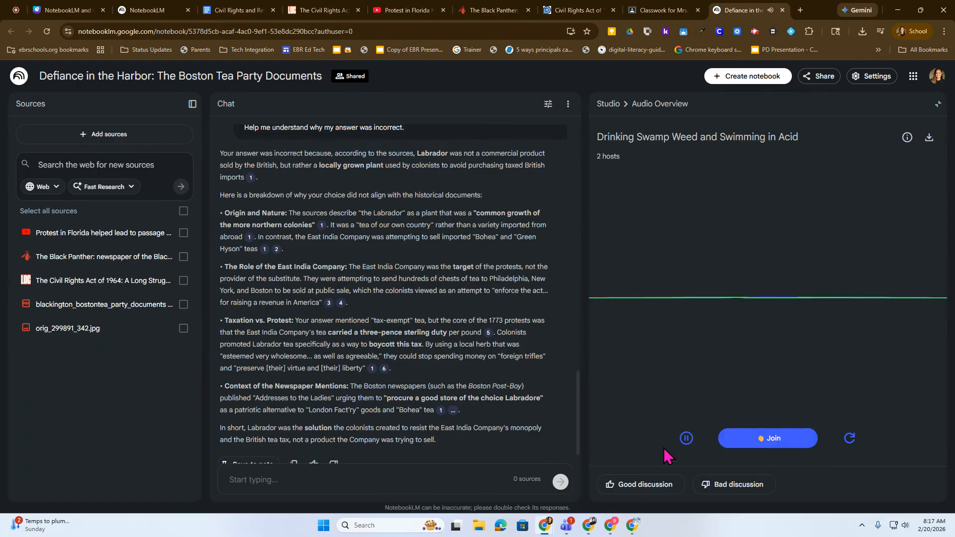
click(688, 444)
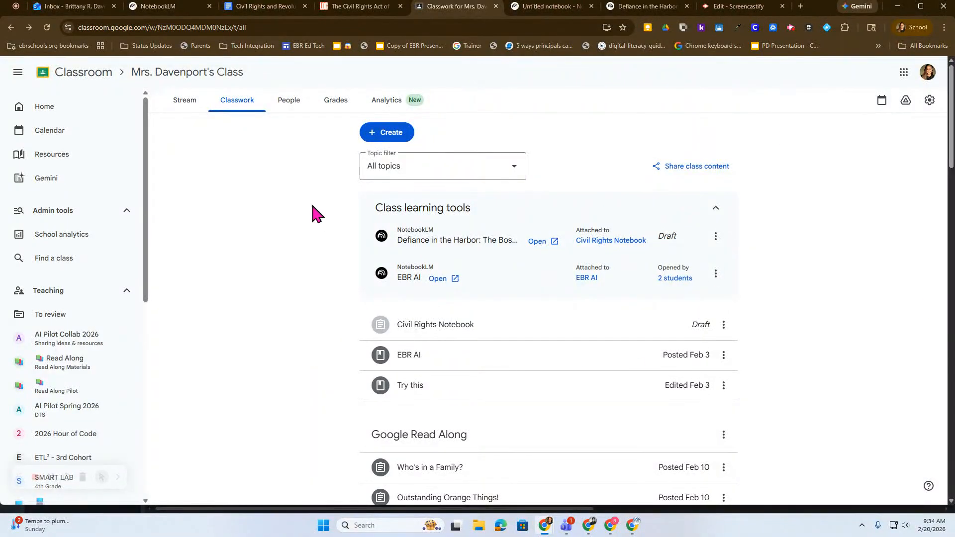
Step: In Google Classroom, create a new NotebookLM notebook from all classwork items under the AI topic
click(388, 138)
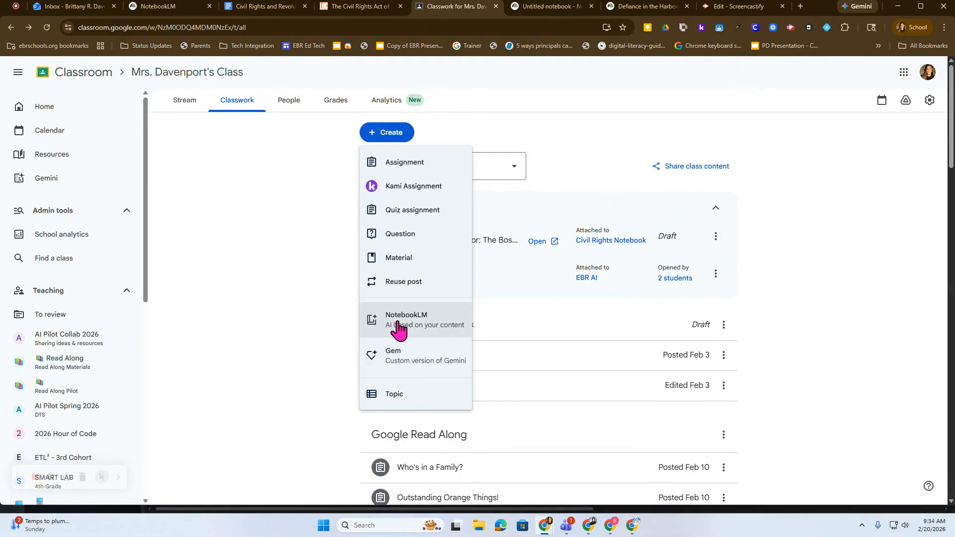
click(398, 323)
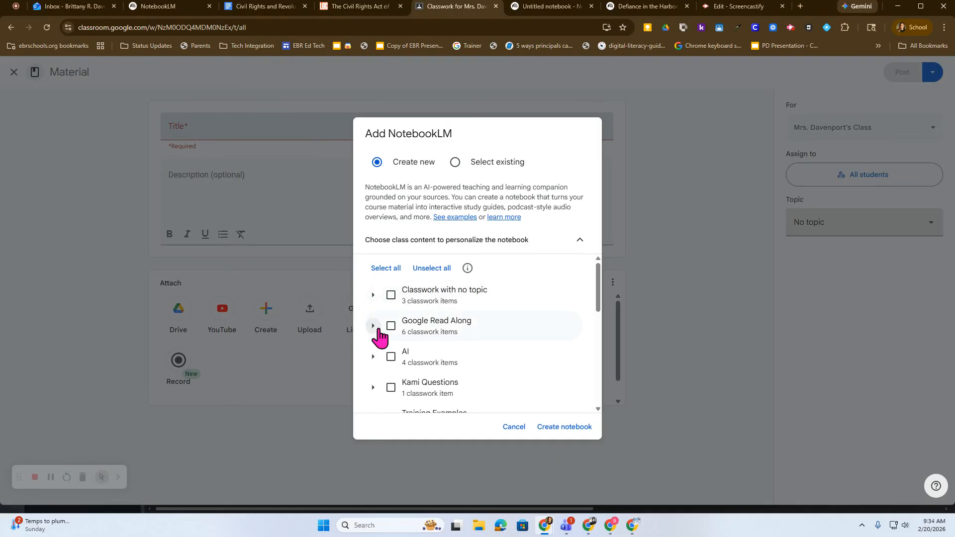
scroll(385, 340, down, 1)
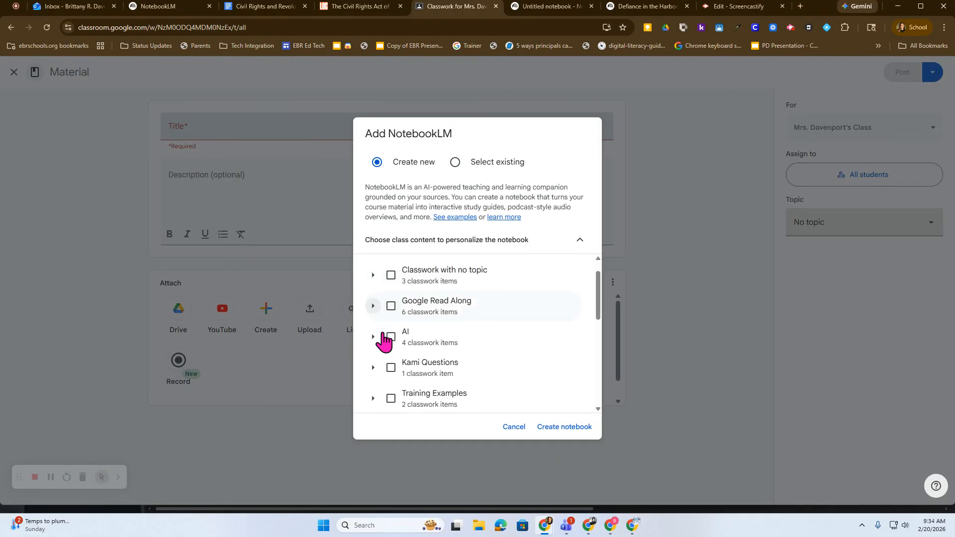
click(391, 307)
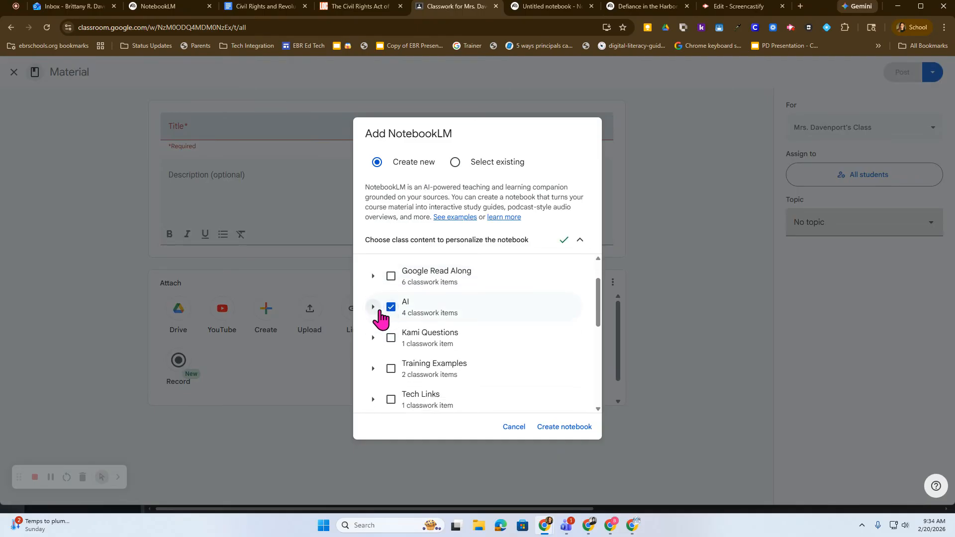
click(373, 307)
scroll(402, 354, down, 1)
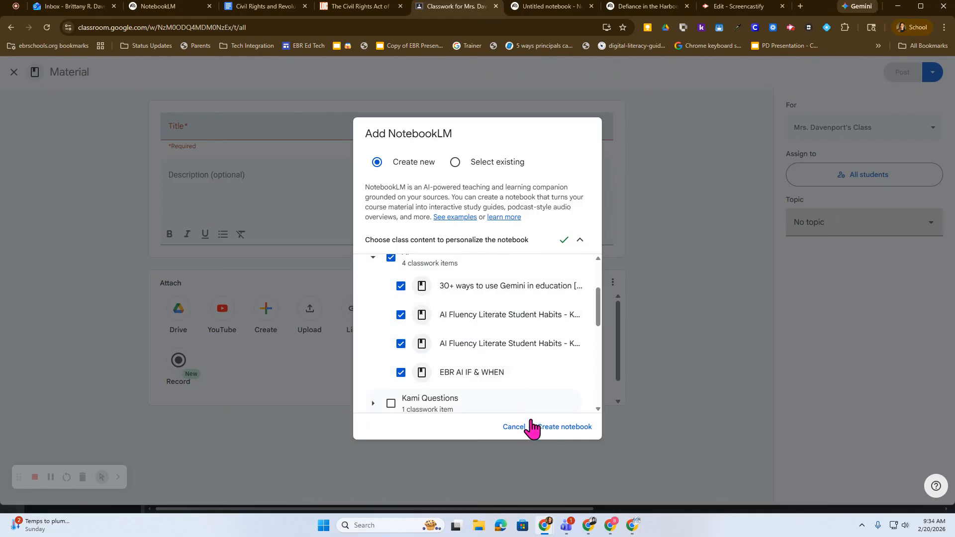
click(551, 432)
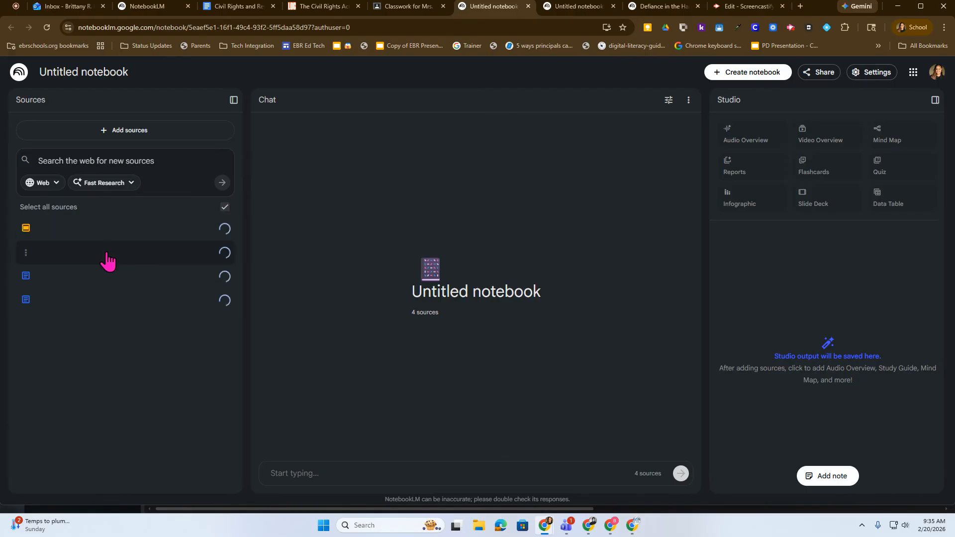
Step: Rename the new untitled notebook as AI
click(85, 74)
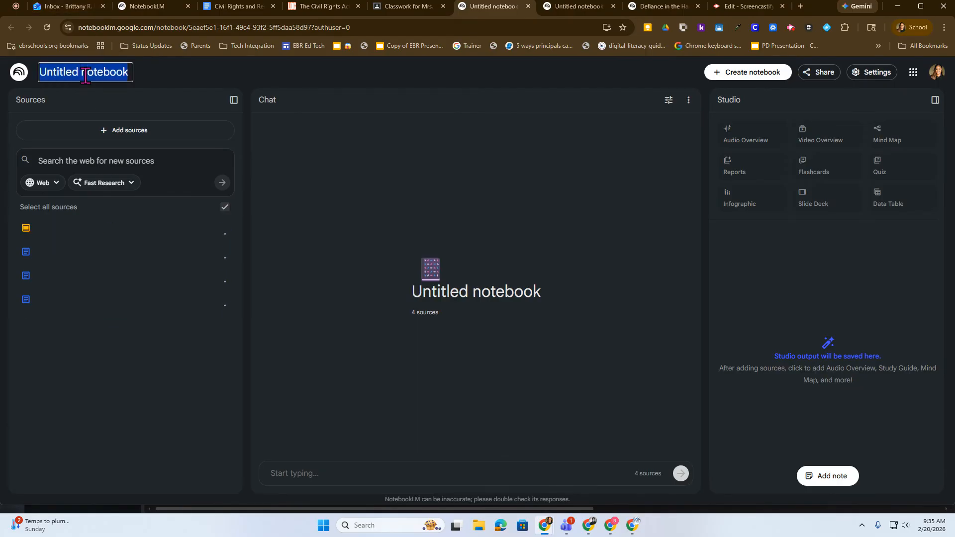
text(AI)
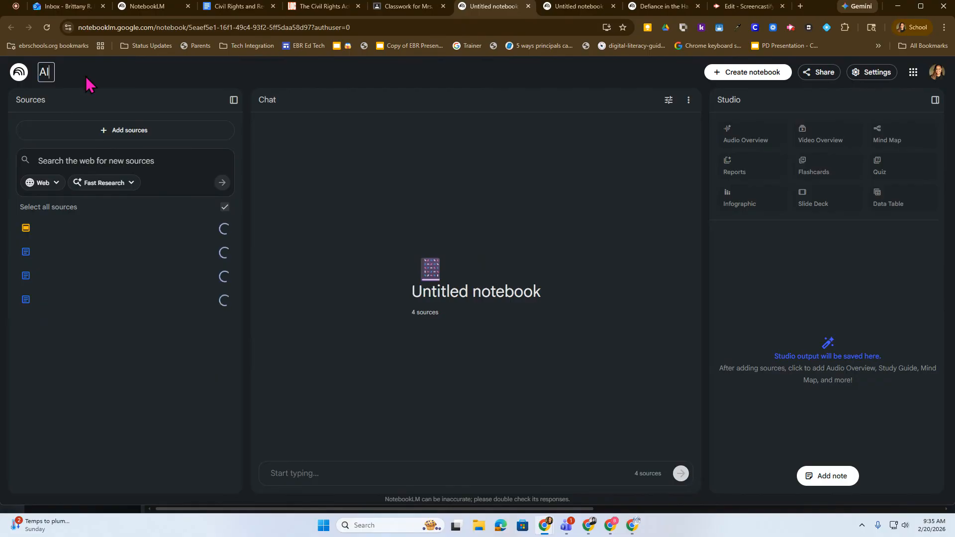
key(Return)
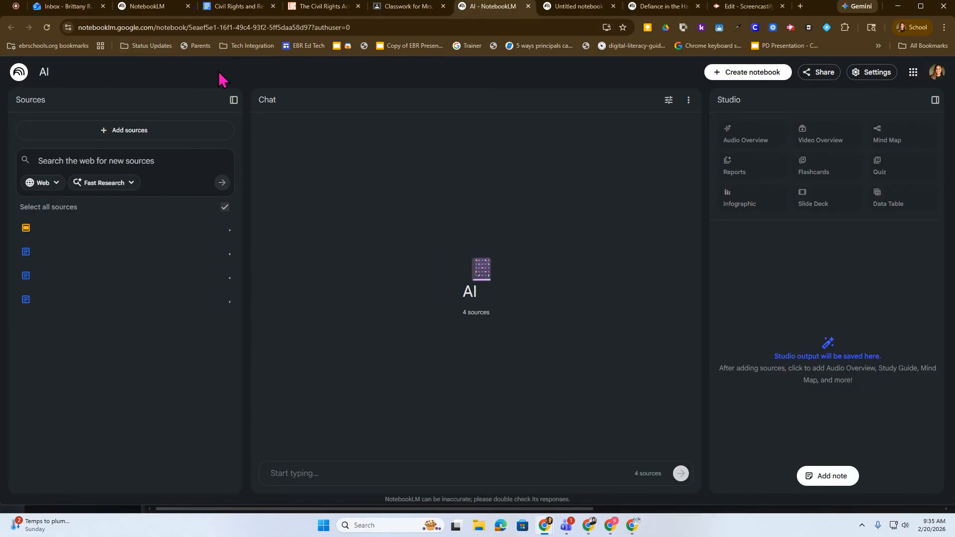
Step: Back in the Classroom material, keep the attached notebook highlighted at top of class and title the material AI Notebook
click(394, 15)
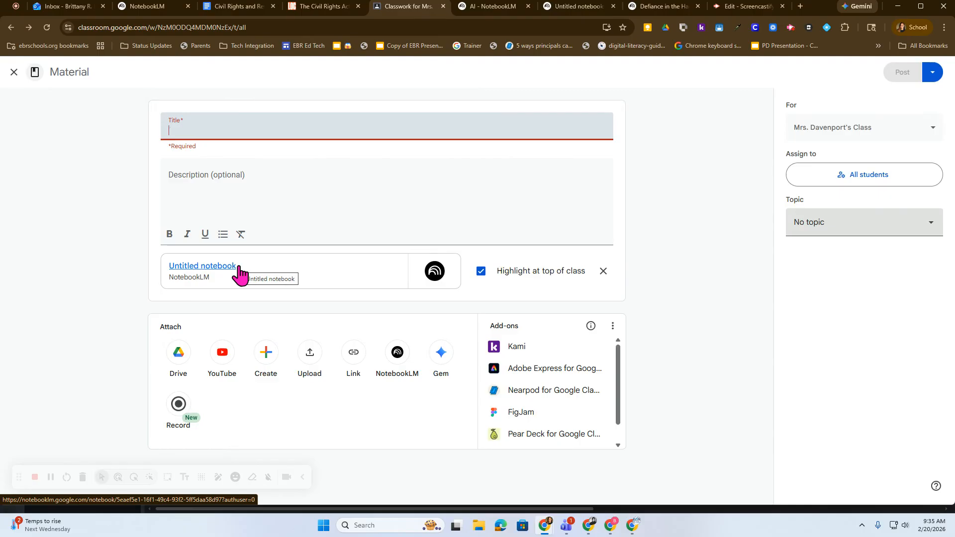
click(483, 274)
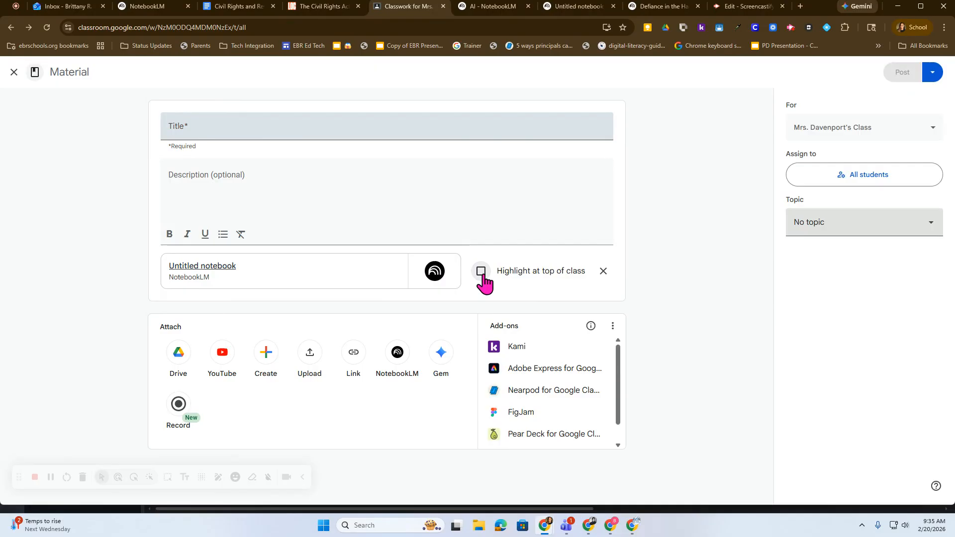
click(481, 273)
click(304, 132)
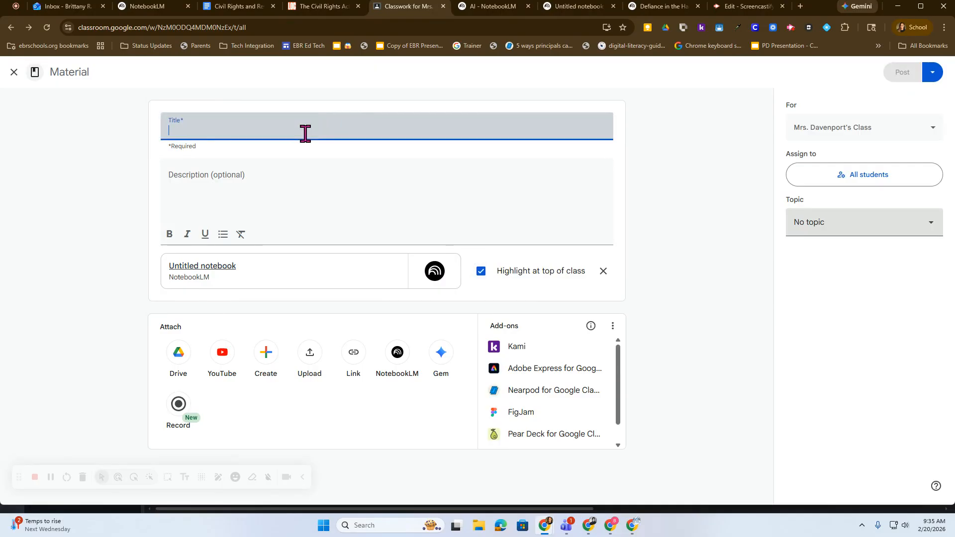
text(AI Notebook)
Step: Set the material's topic to AI
click(855, 222)
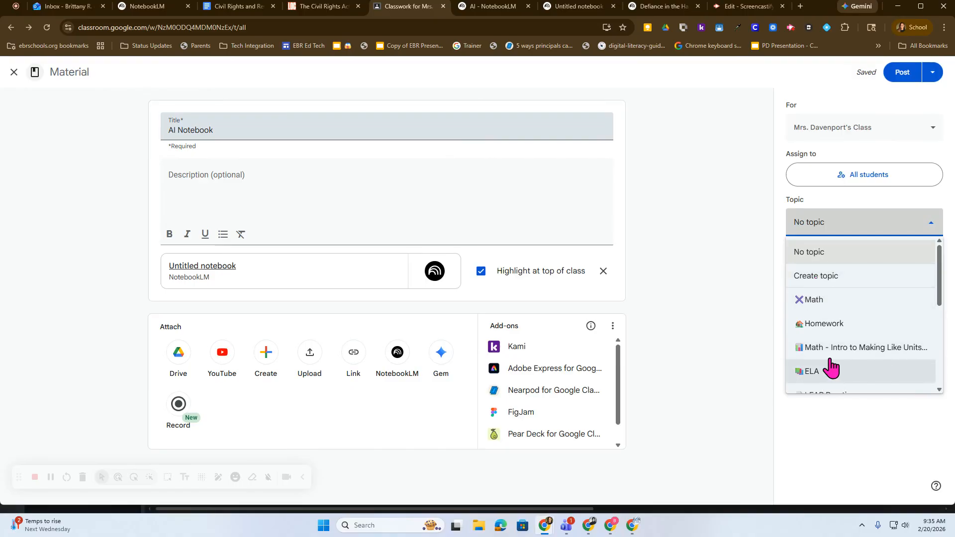
scroll(836, 392, down, 2)
scroll(840, 368, down, 1)
click(838, 356)
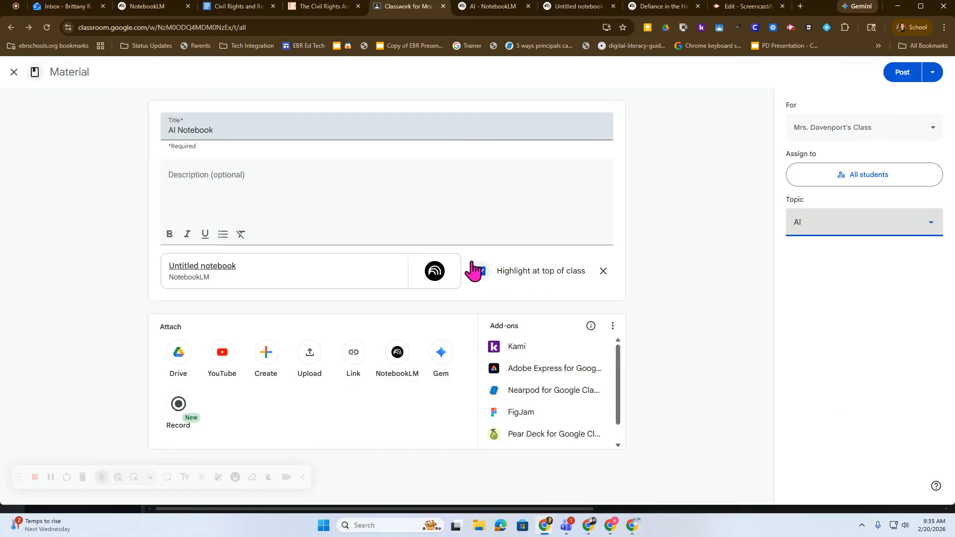